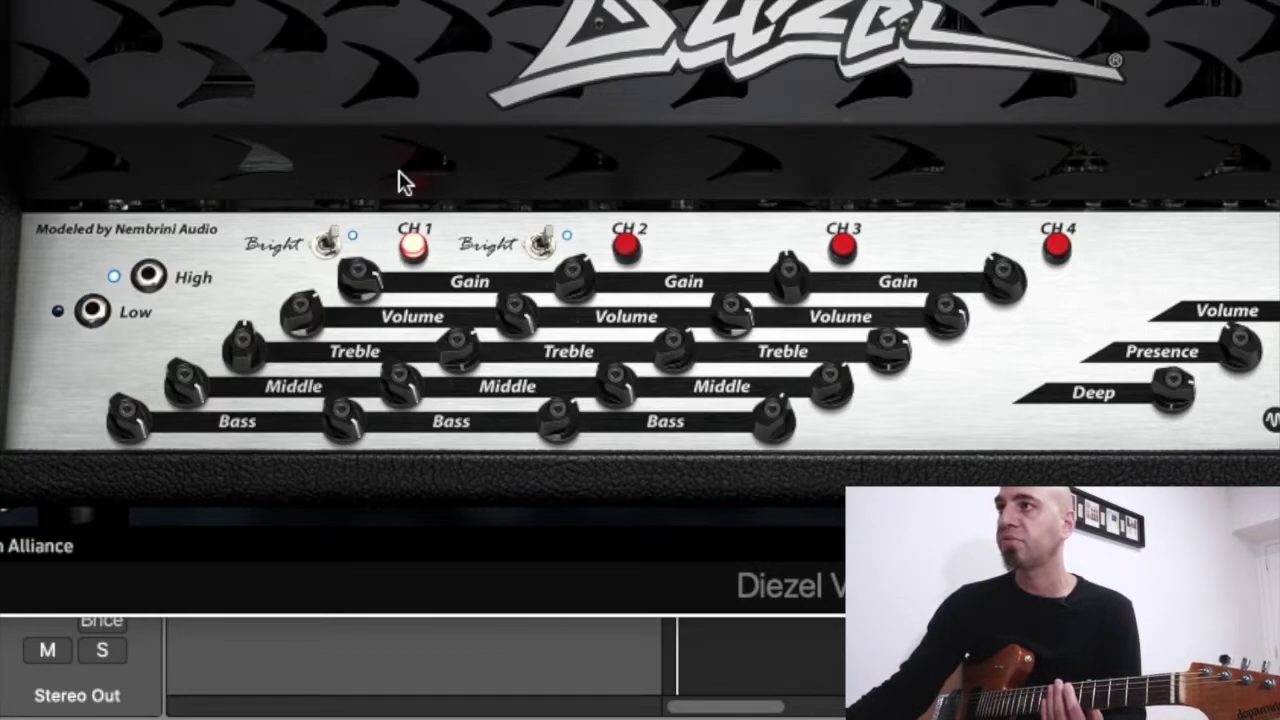
Step: Audition channels 2, 3 and 4 of the Diezel VH4, compare 3 against 4 again, and return to channel 1
click(625, 247)
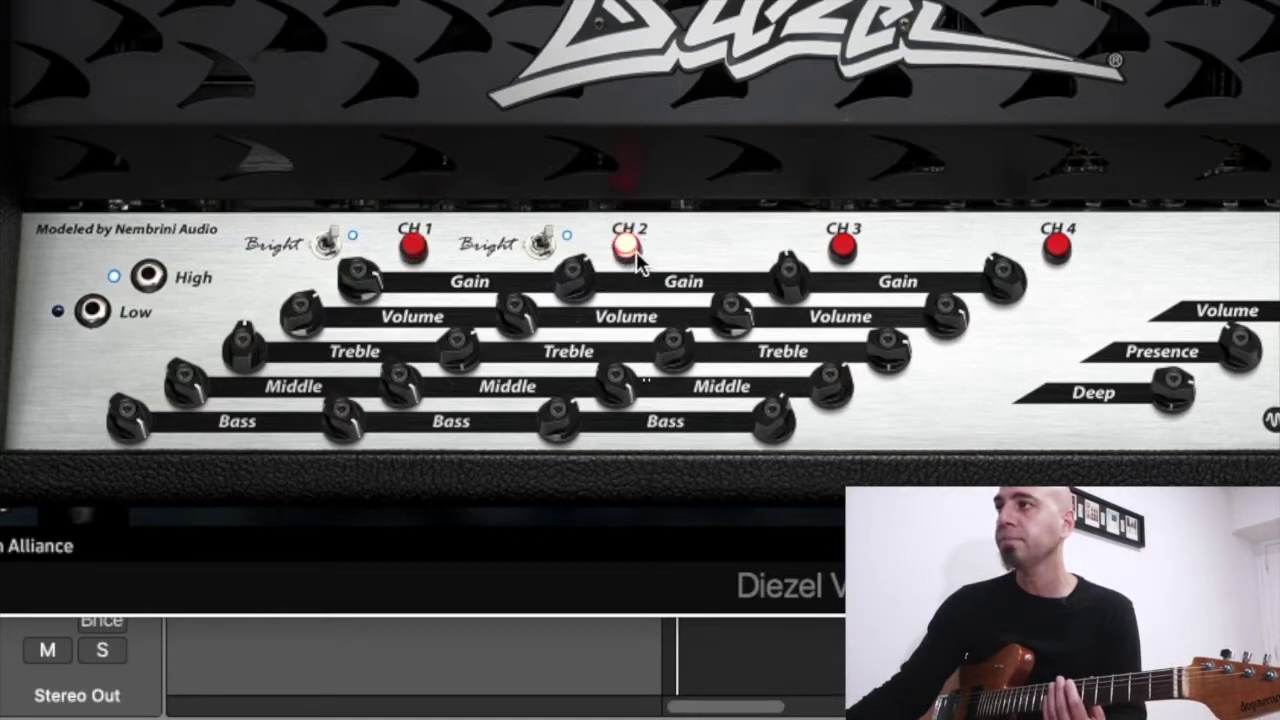
click(845, 250)
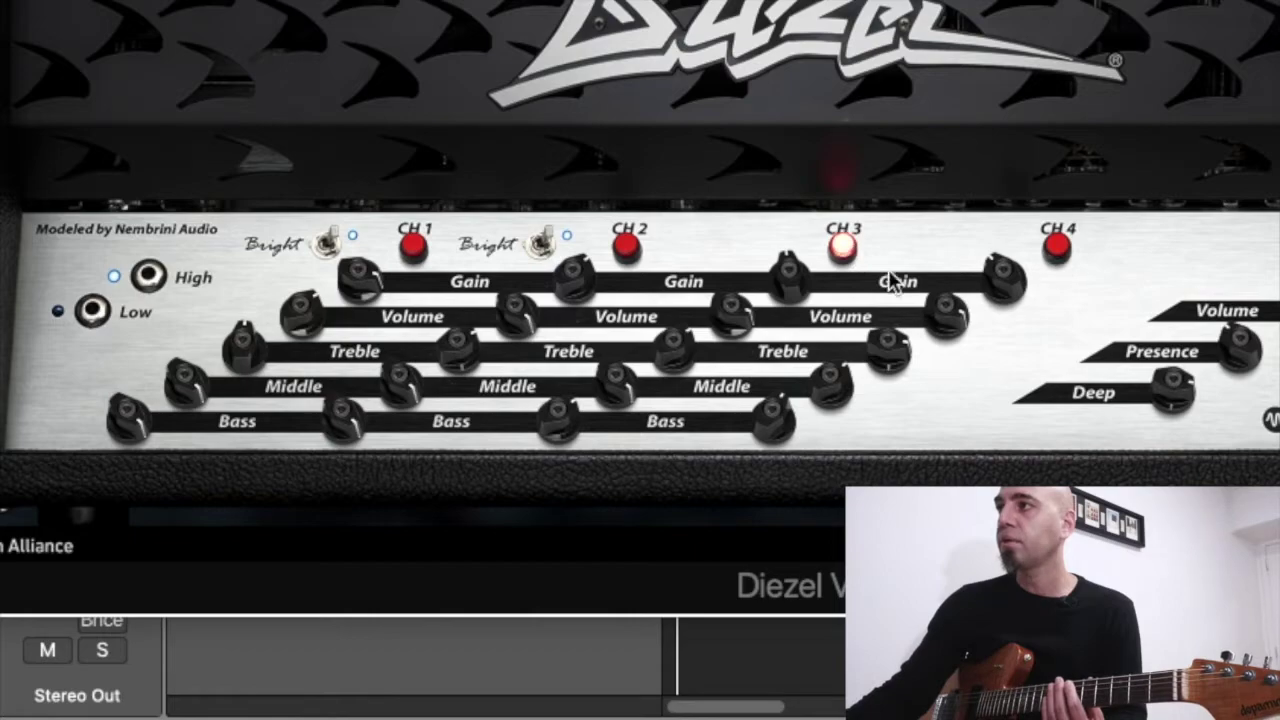
click(1057, 248)
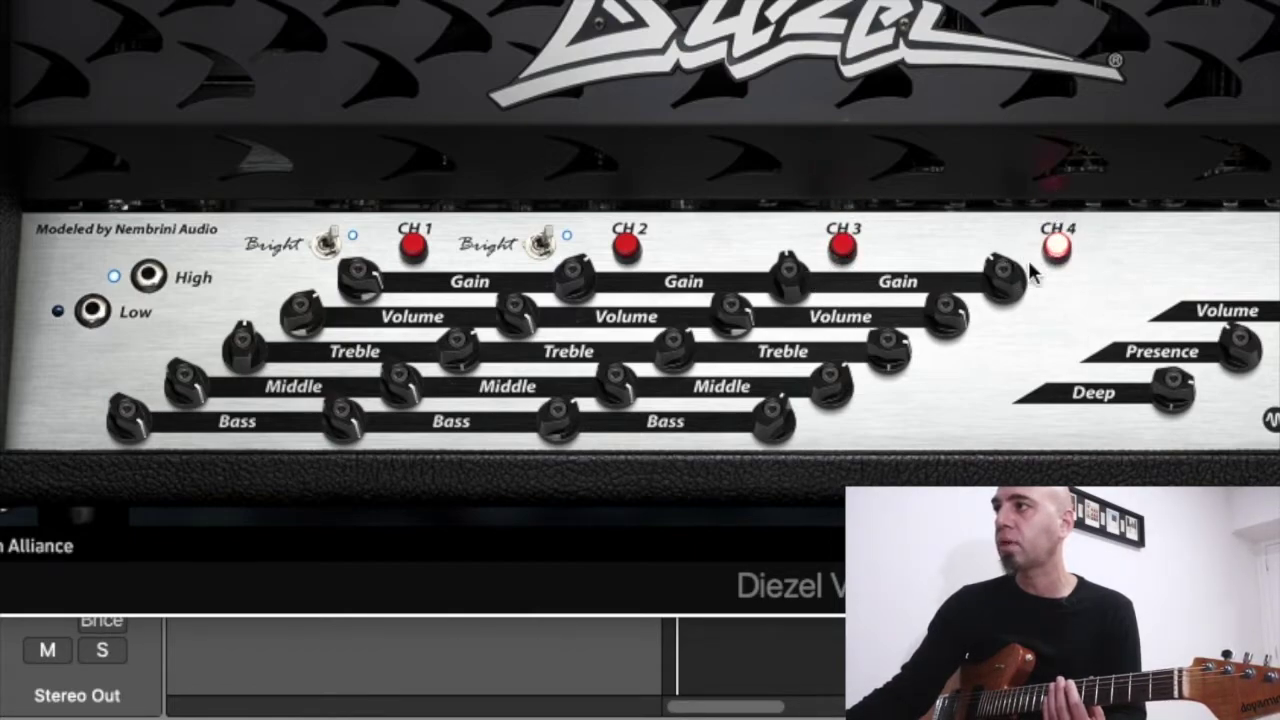
click(842, 248)
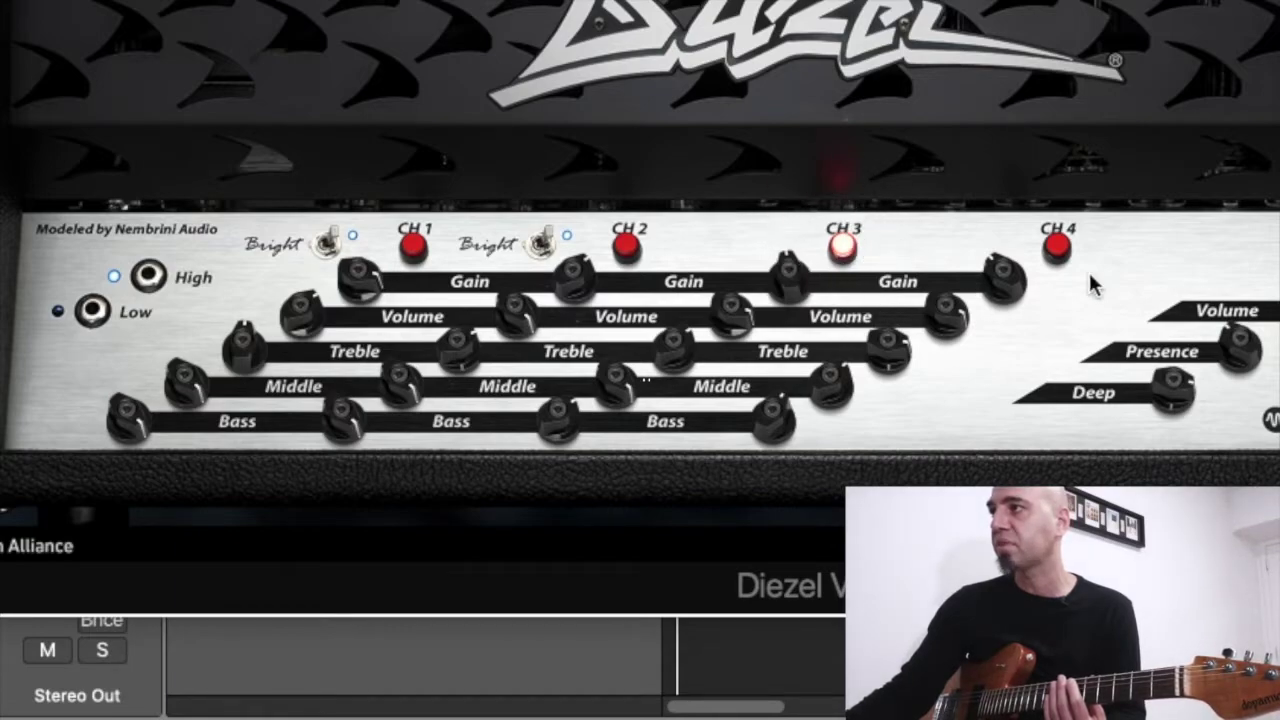
click(1057, 248)
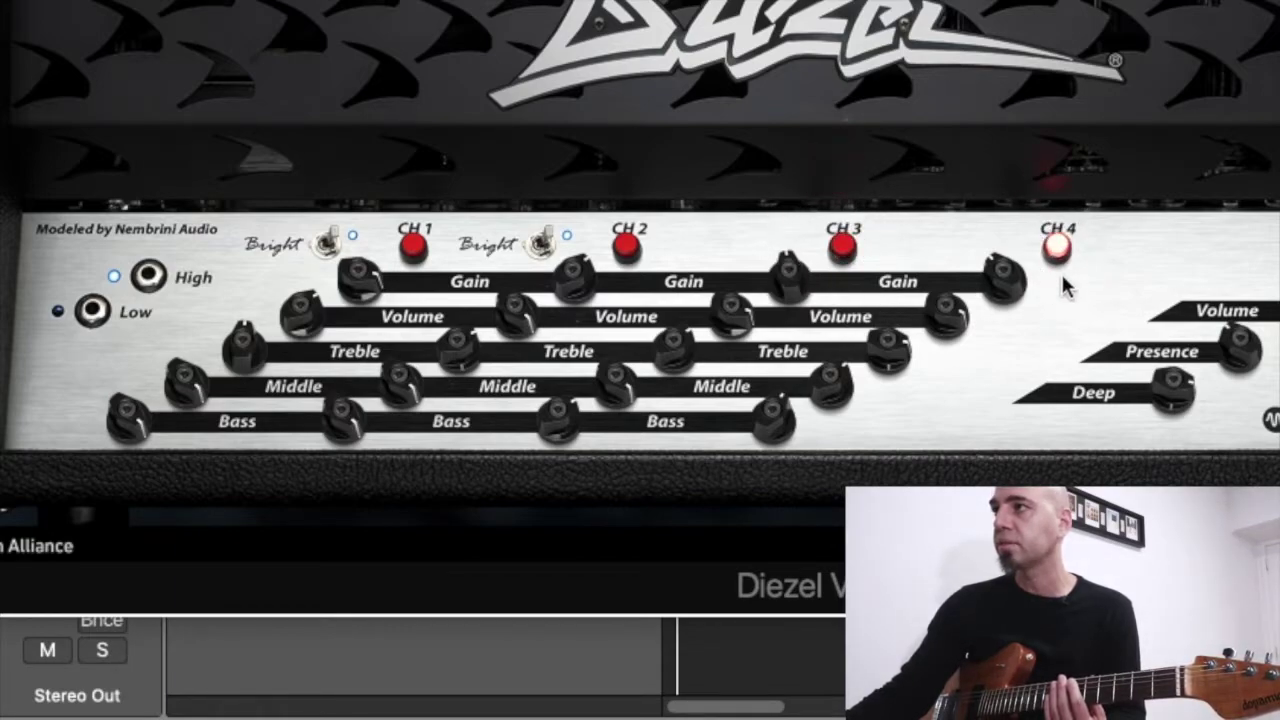
click(413, 248)
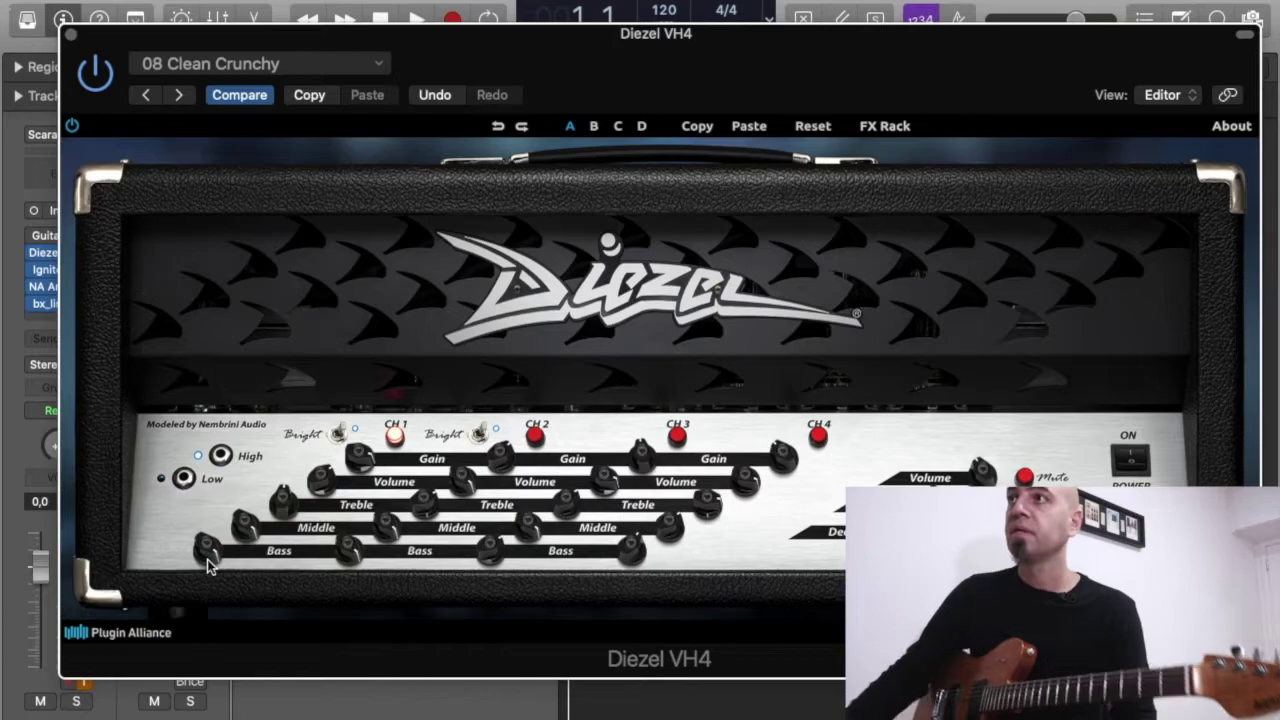
Step: Move the Diezel VH4 window clear of the channel strip and open the Guitar Rig insert, repositioning its window
drag(125, 37, 202, 28)
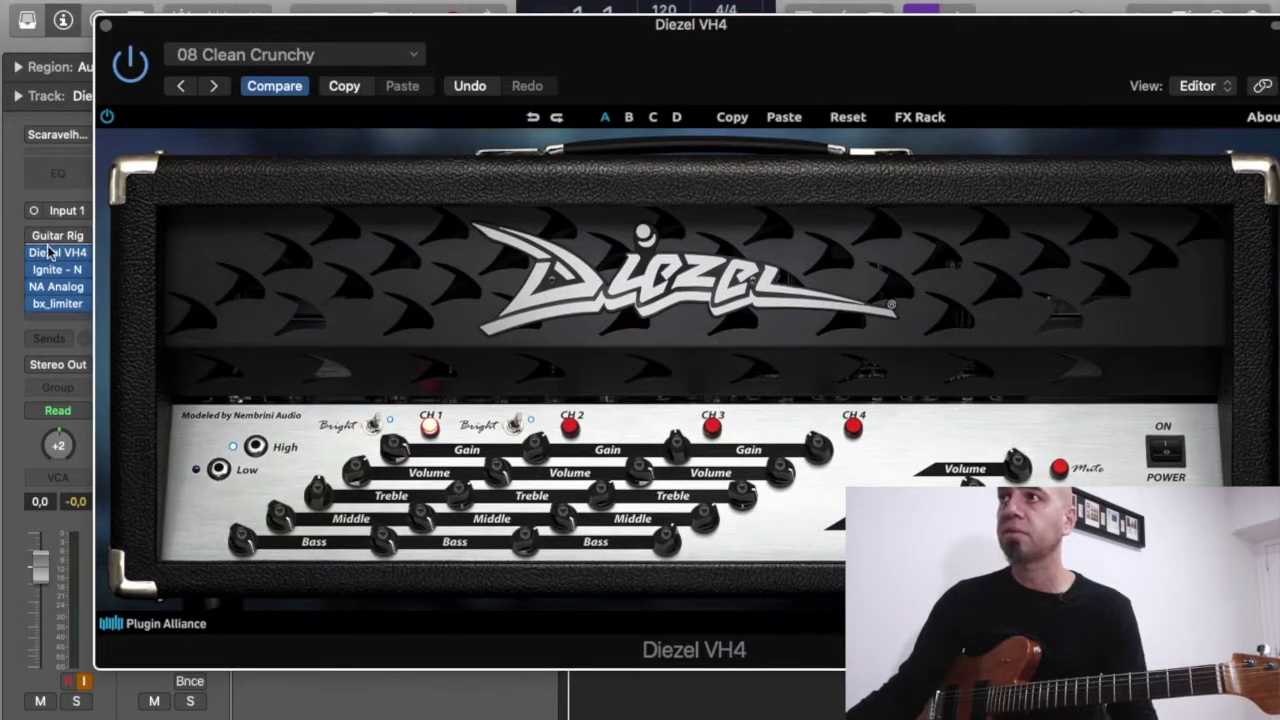
mouse_move(33, 241)
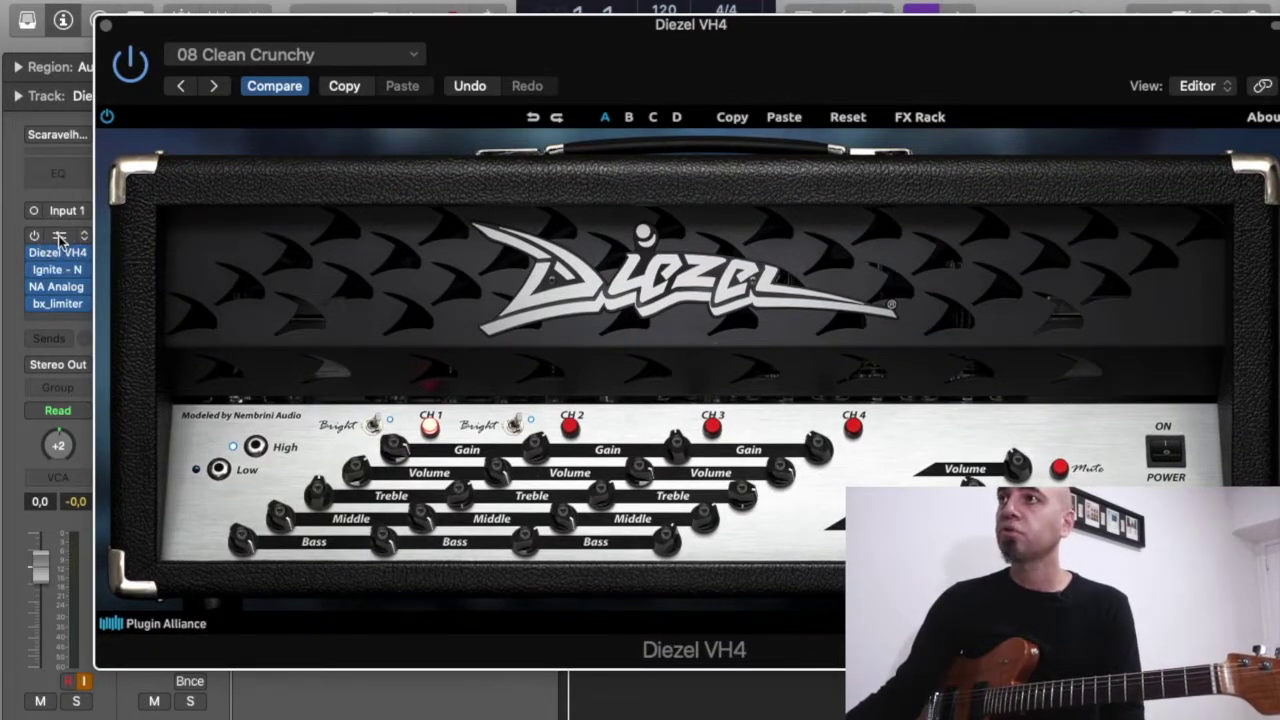
click(60, 238)
drag(564, 33, 567, 2)
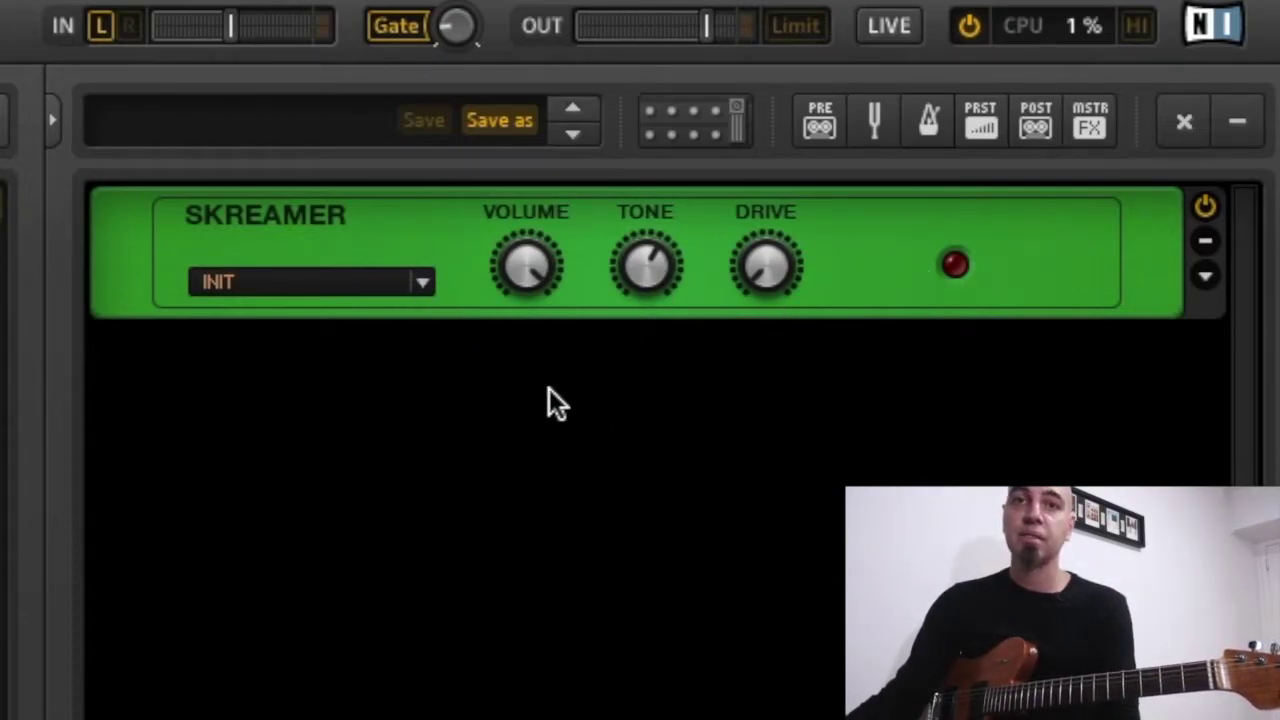
Step: Lower the Skreamer pedal's Volume and raise its Drive
drag(535, 270, 529, 403)
drag(533, 276, 538, 372)
drag(755, 176, 771, 63)
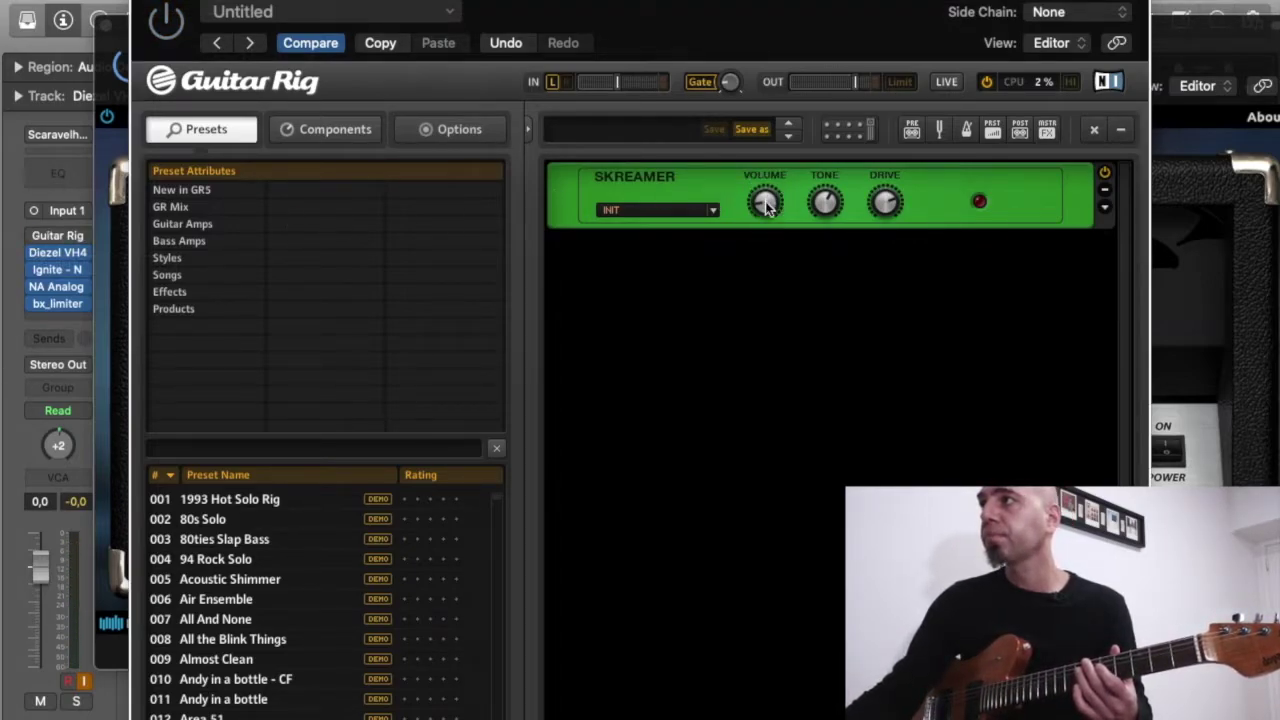
Step: Compare the sound with Guitar Rig enabled and bypassed, leave it bypassed, and close its window
click(35, 238)
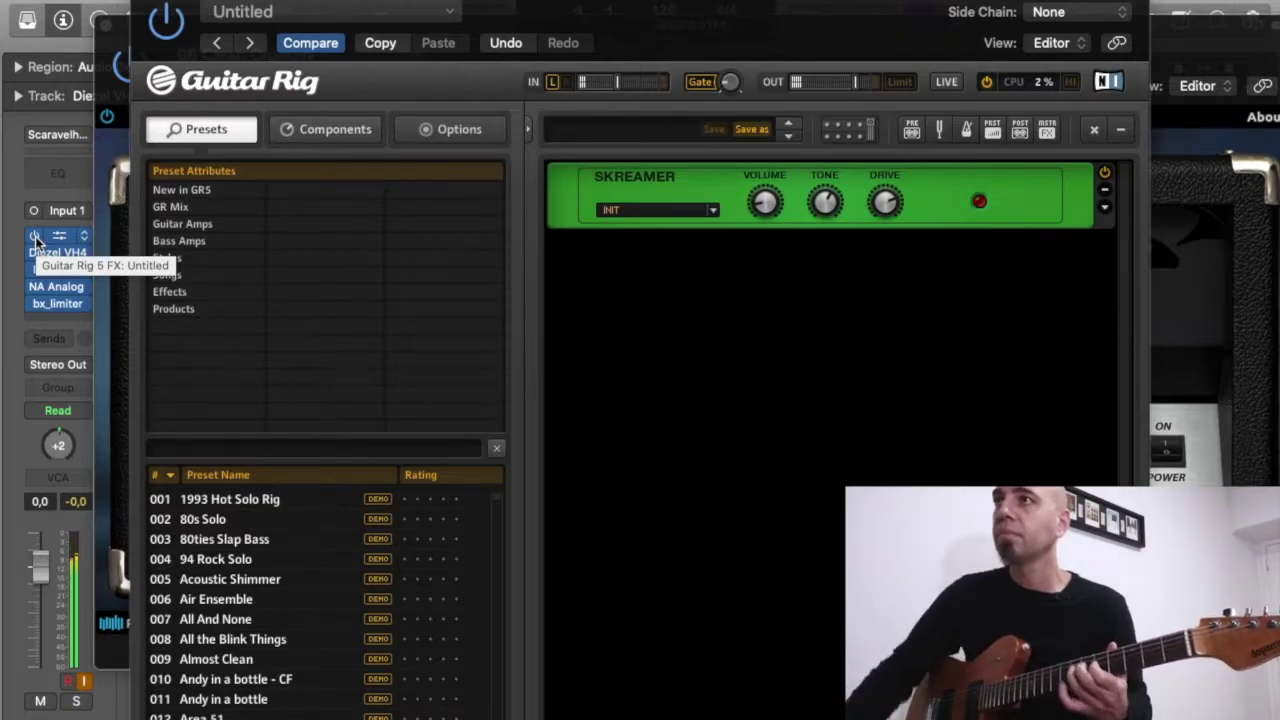
click(35, 238)
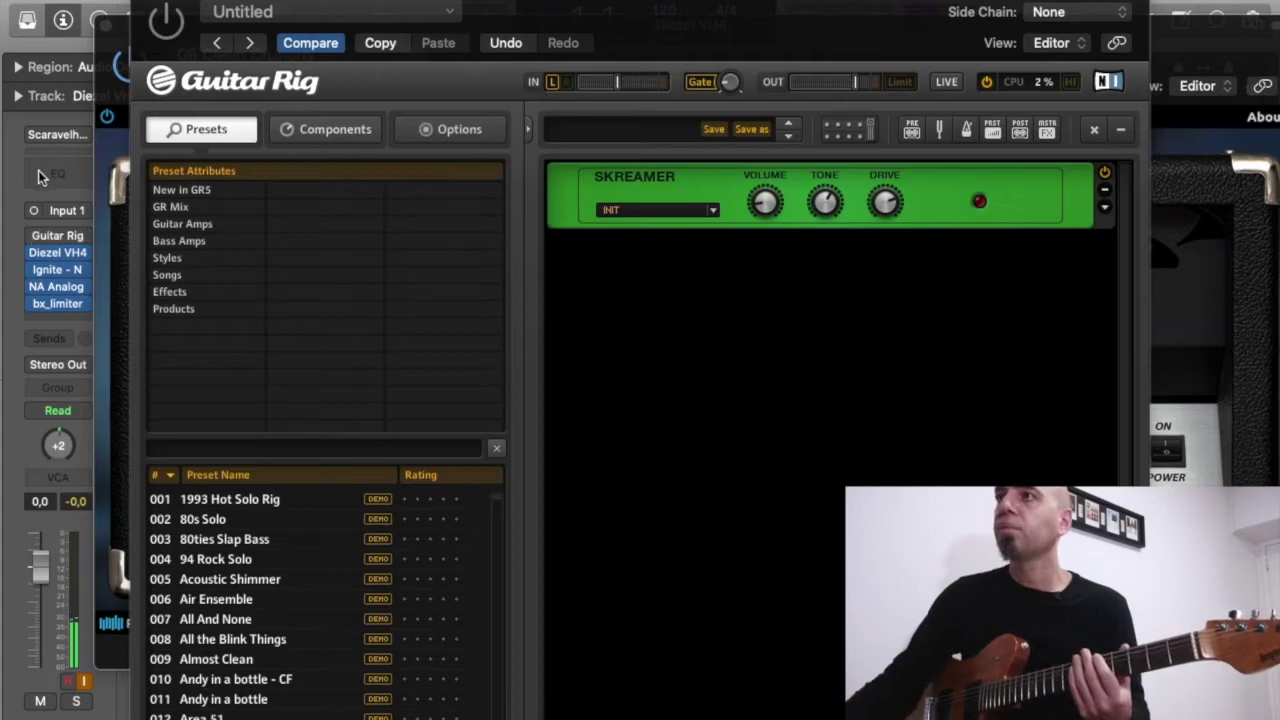
click(35, 238)
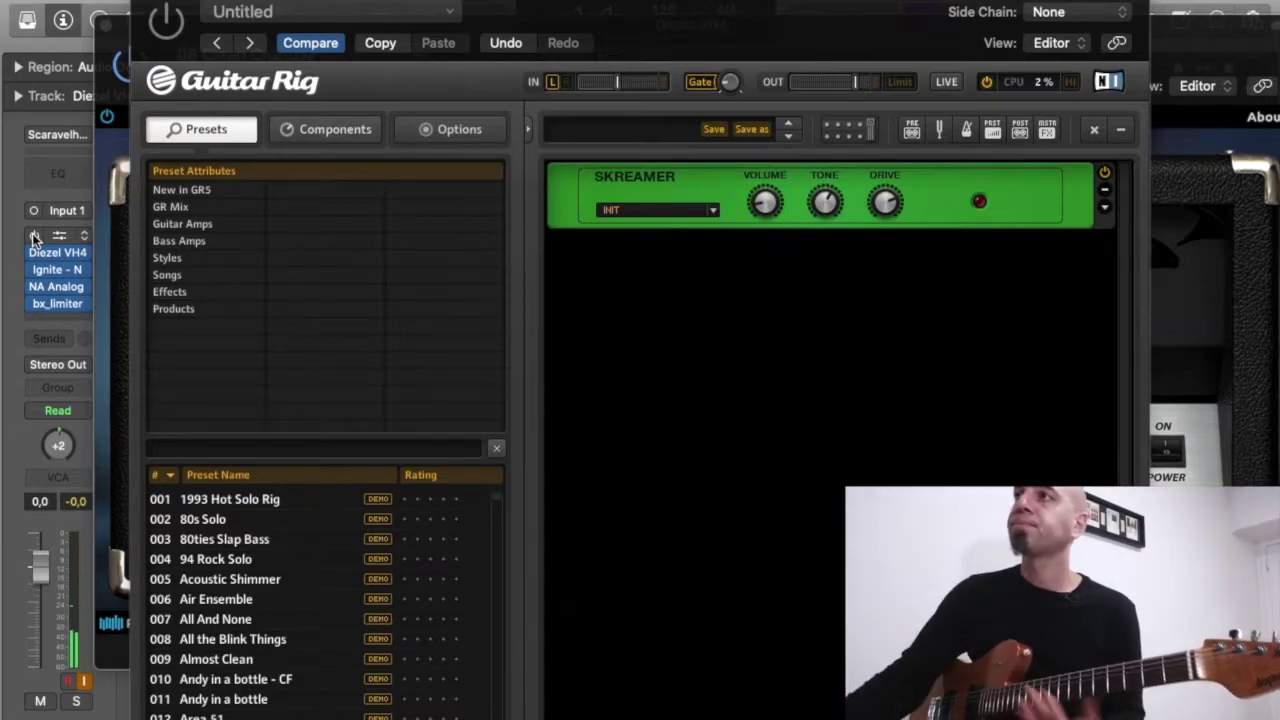
click(153, 3)
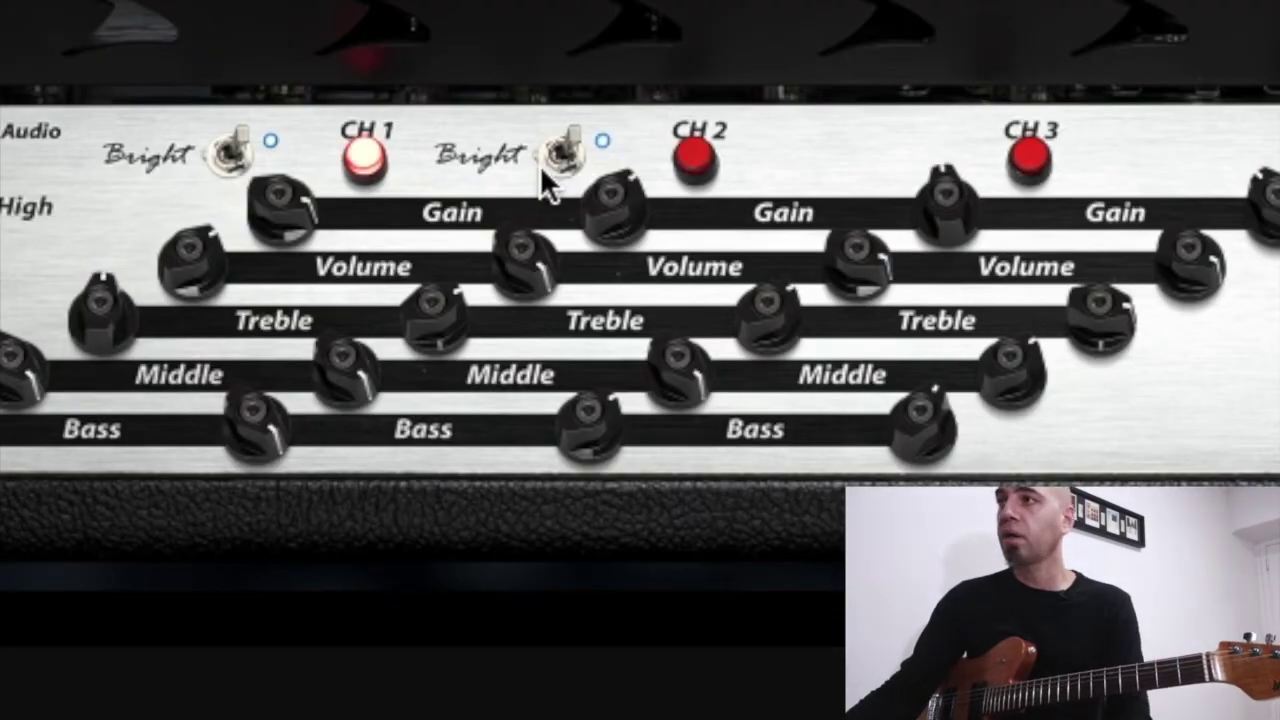
Step: Select channel 2 with its Bright switch off and show the amp's FX Rack
click(697, 157)
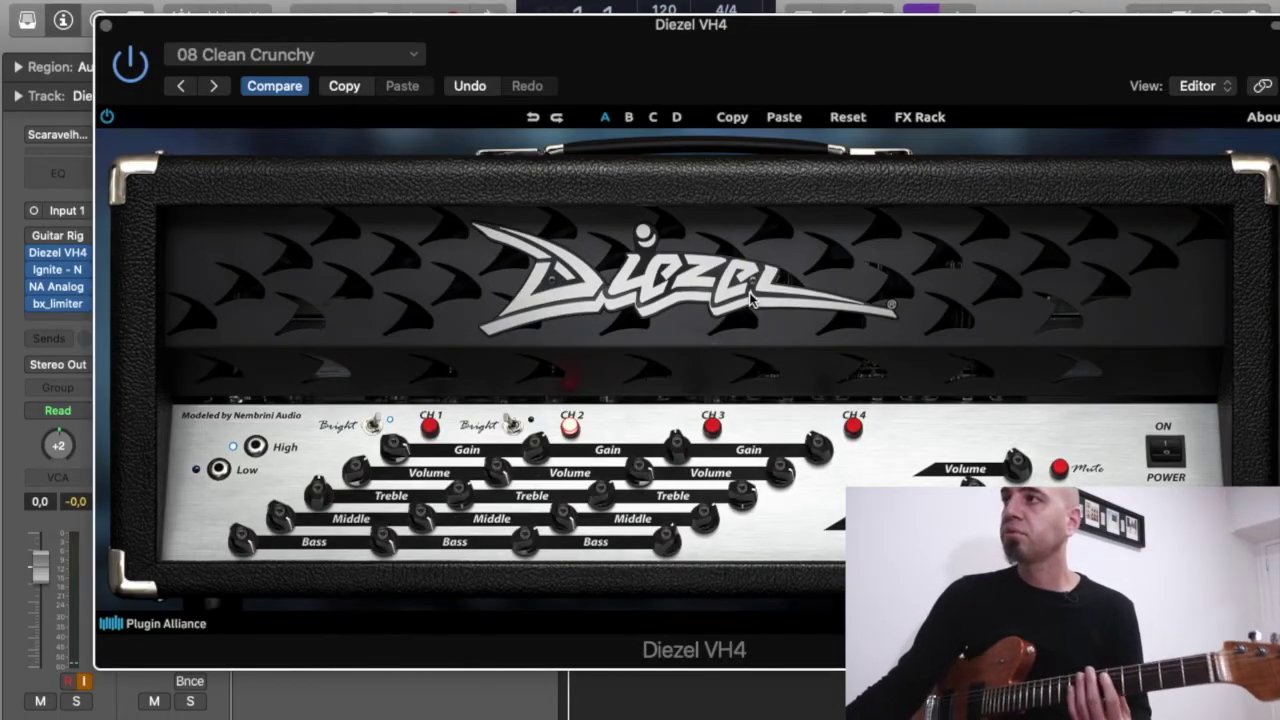
click(673, 309)
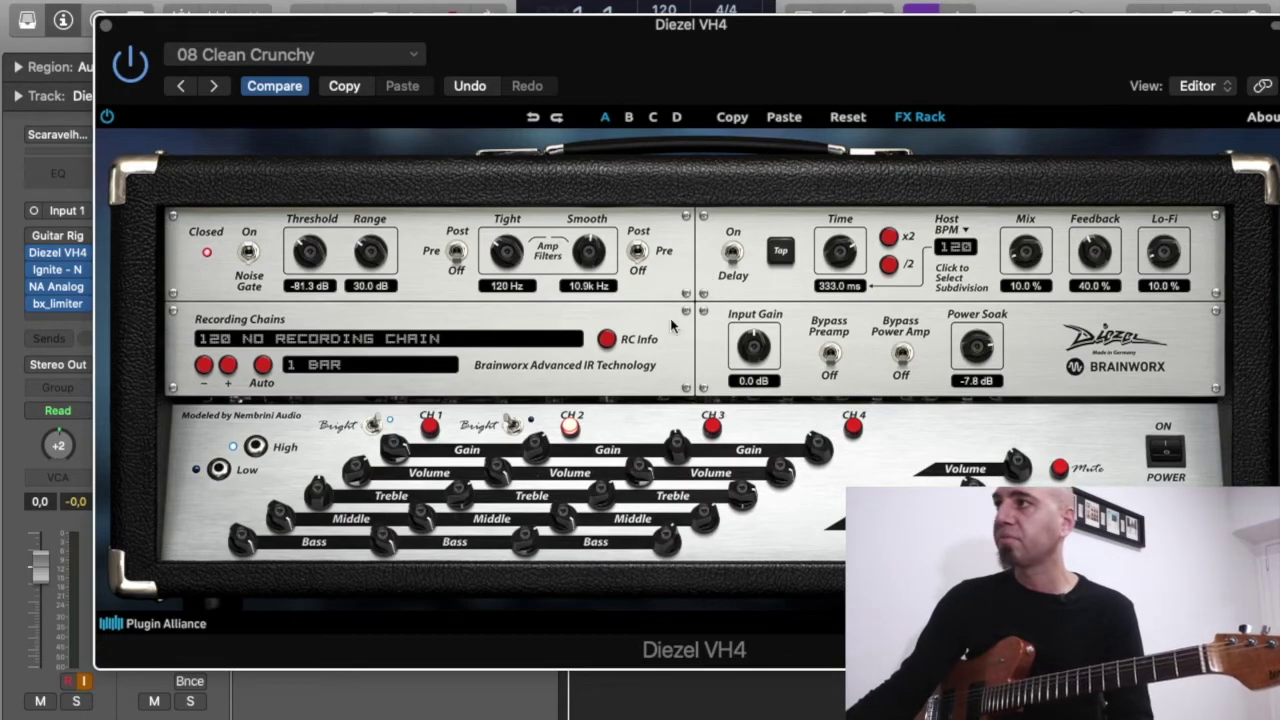
click(915, 120)
click(915, 120)
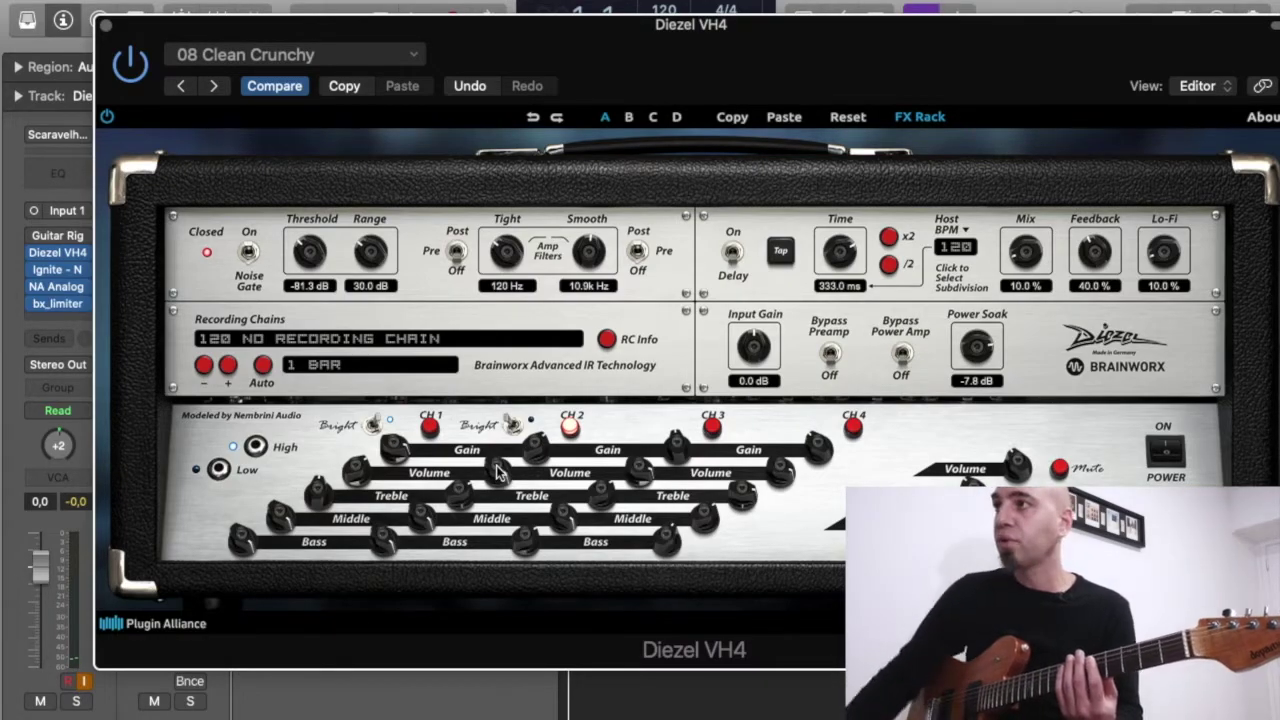
Step: Compare channel 1 with channel 2, ending on channel 2, and toggle the Tight amp filter switch
click(430, 427)
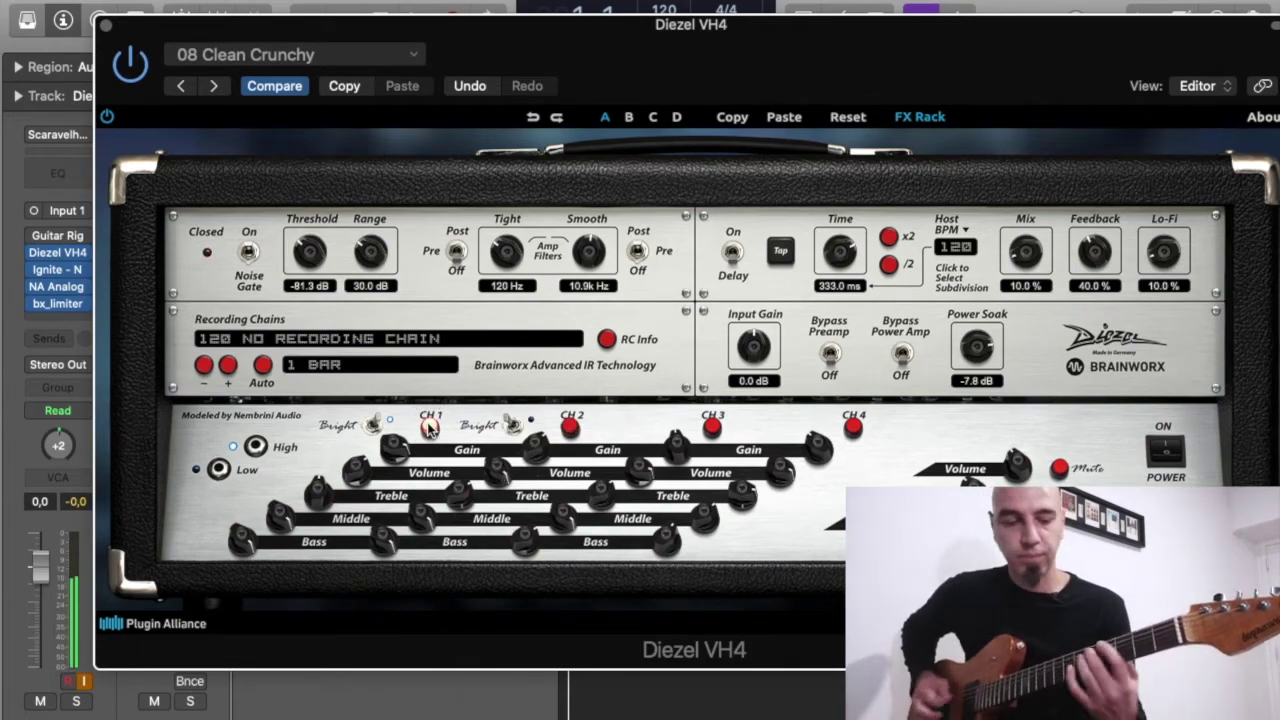
click(574, 426)
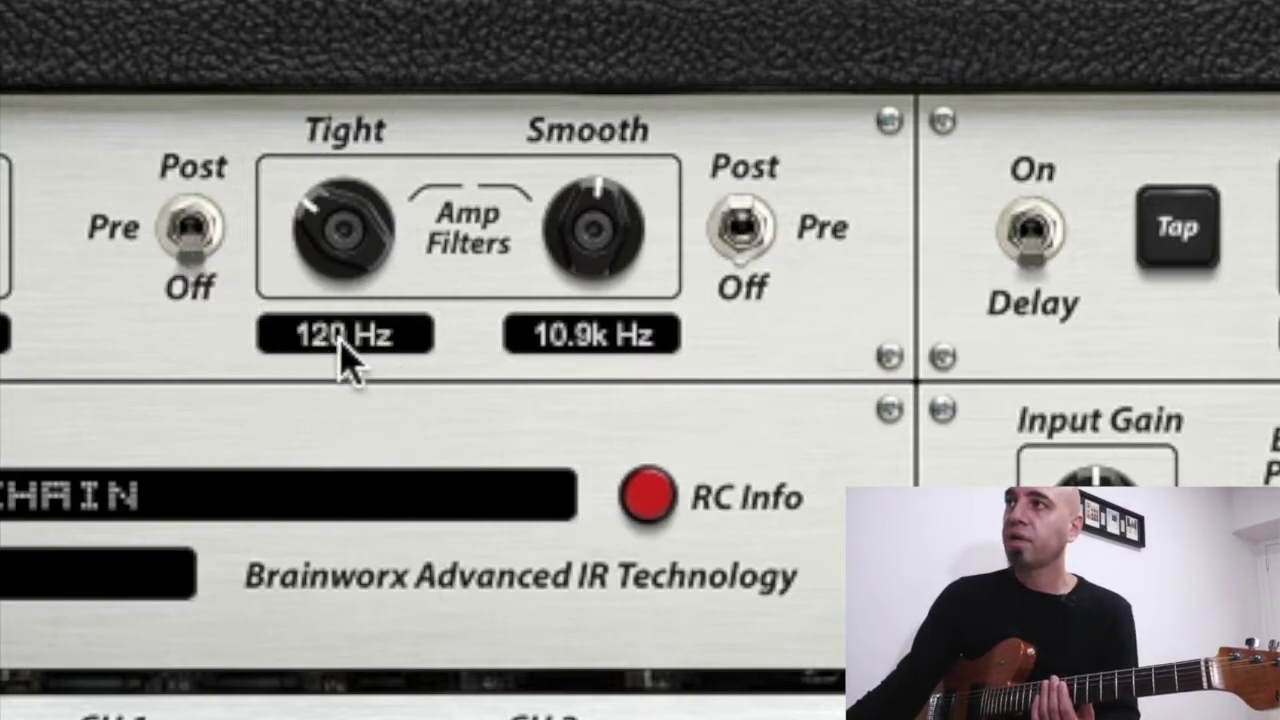
click(196, 268)
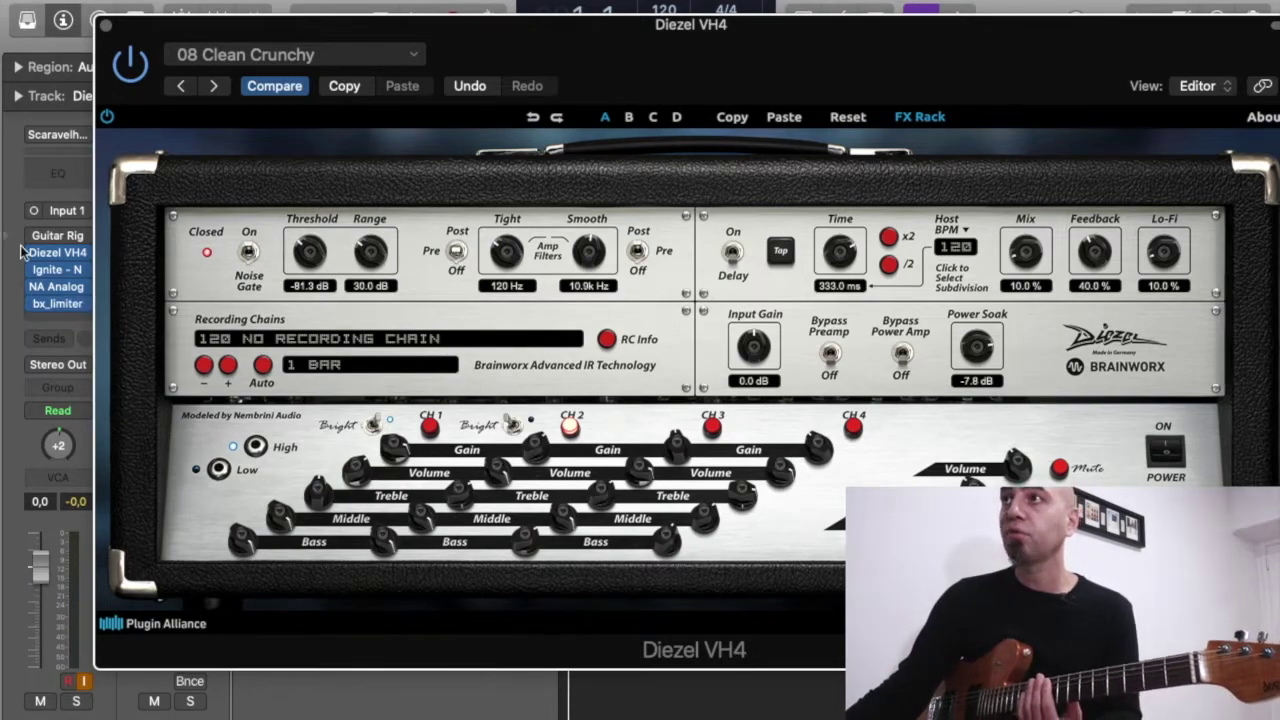
Step: Enable and reopen Guitar Rig, set the Skreamer's Drive to minimum and Volume to maximum, and close its window
mouse_move(32, 238)
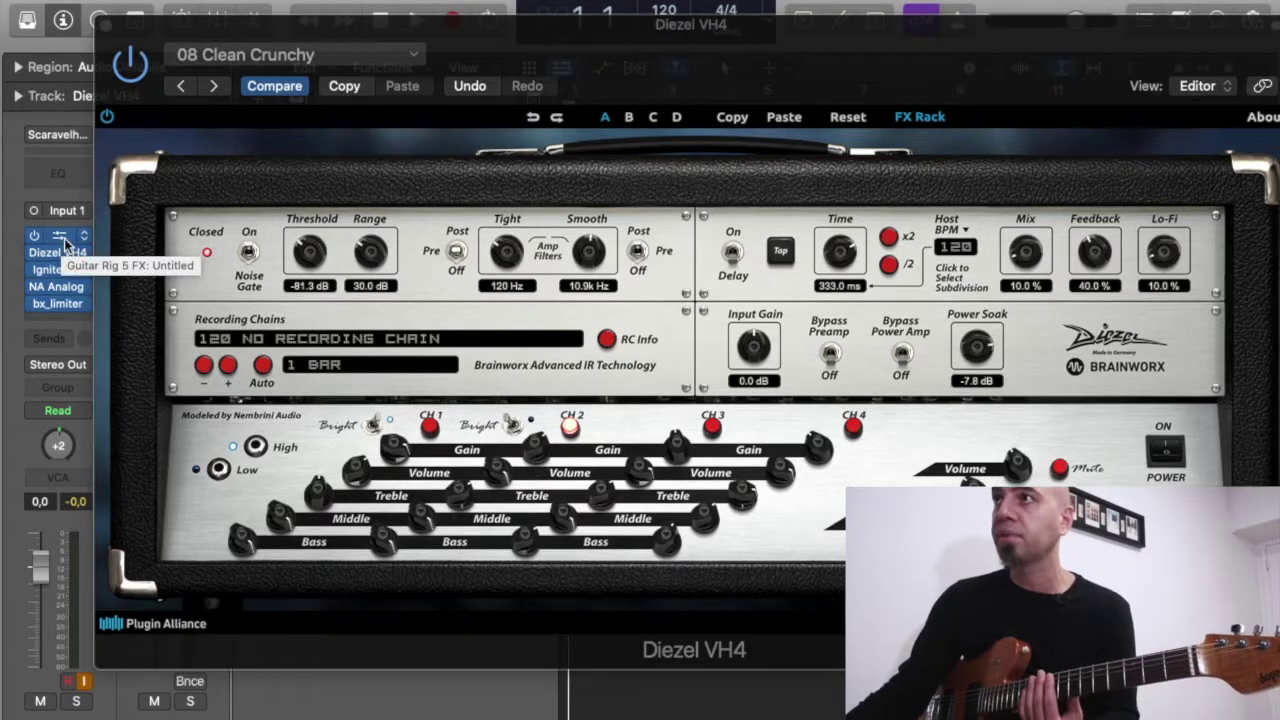
click(63, 237)
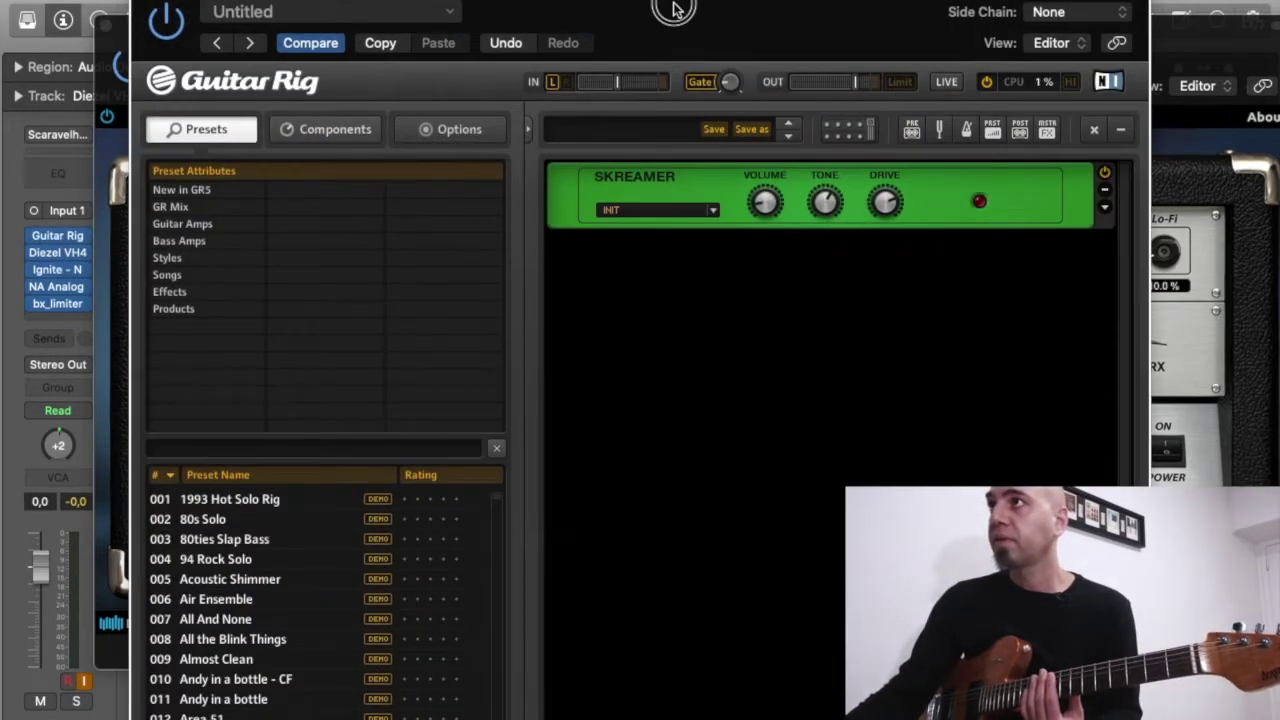
drag(676, 8, 673, 8)
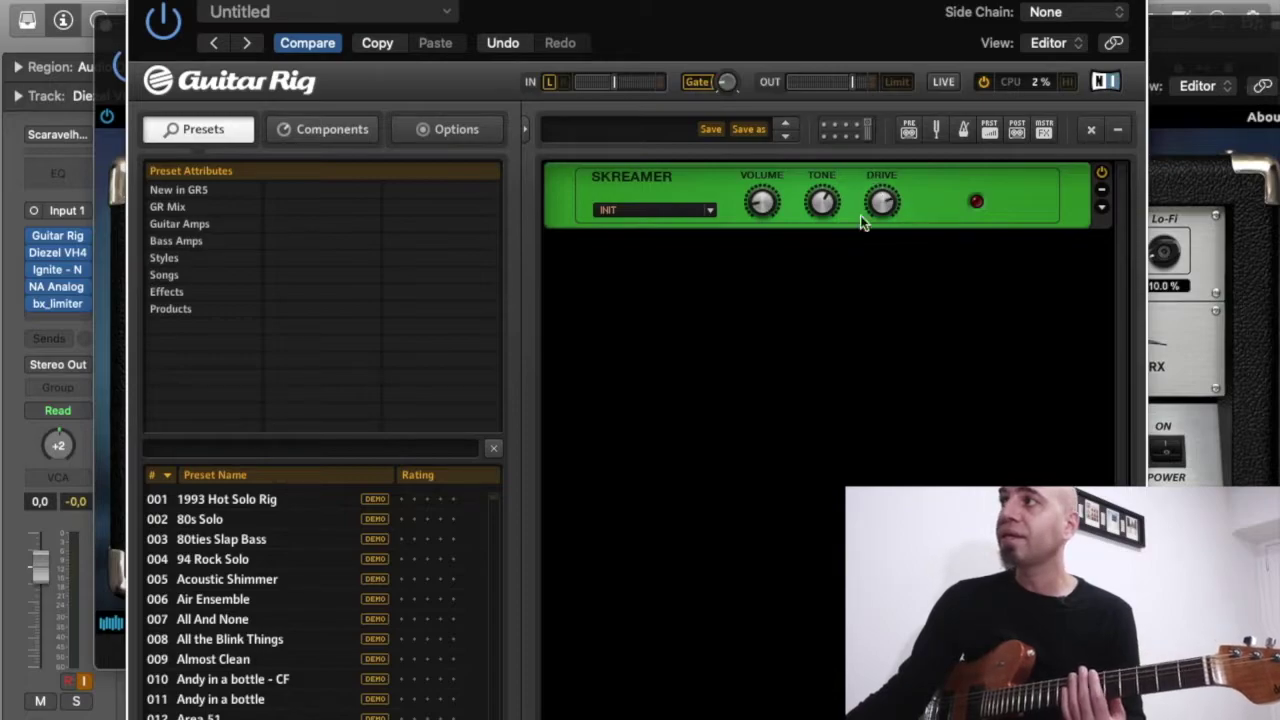
drag(883, 203, 884, 247)
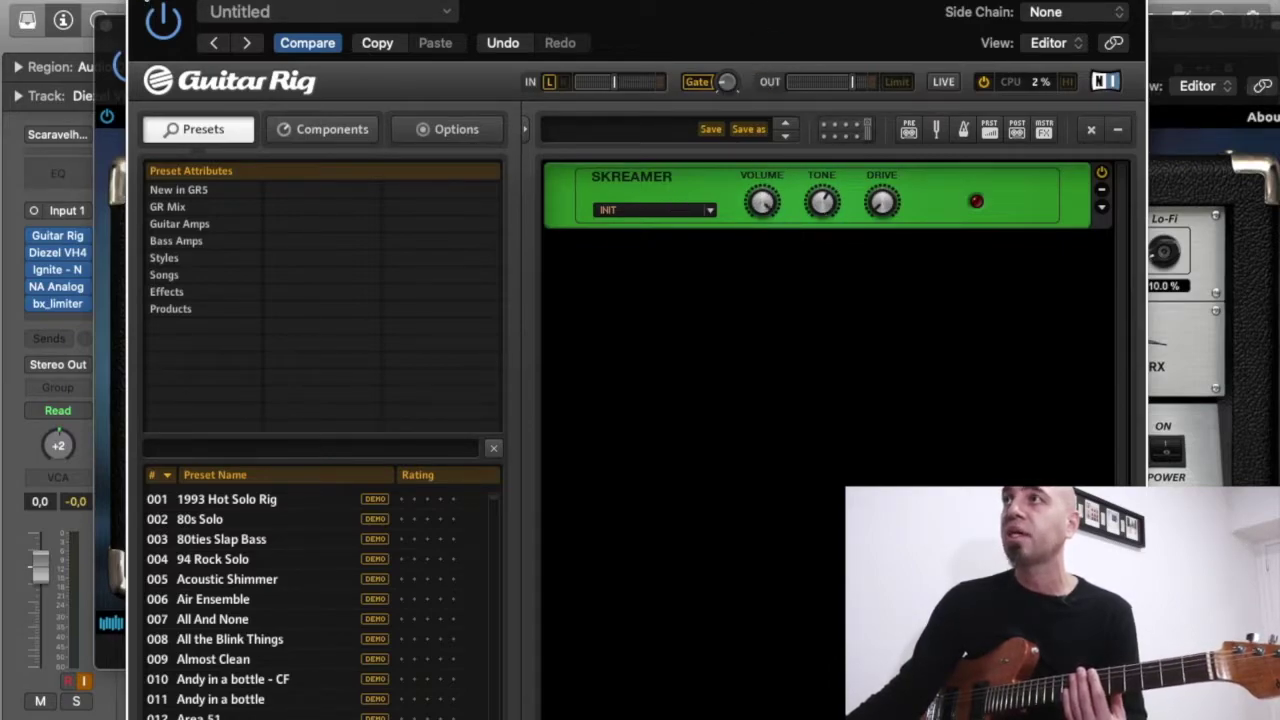
click(143, 4)
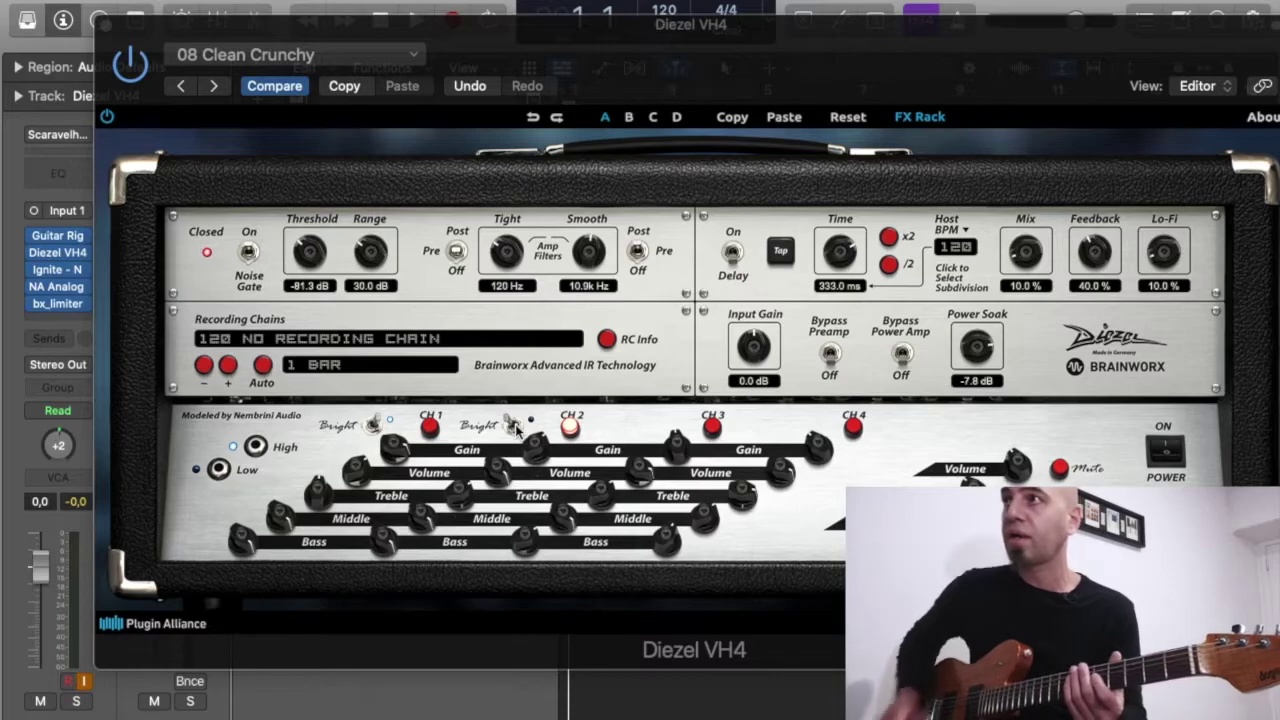
Step: Compare channel 2 with its Bright switch on and off, leaving it off
mouse_move(34, 236)
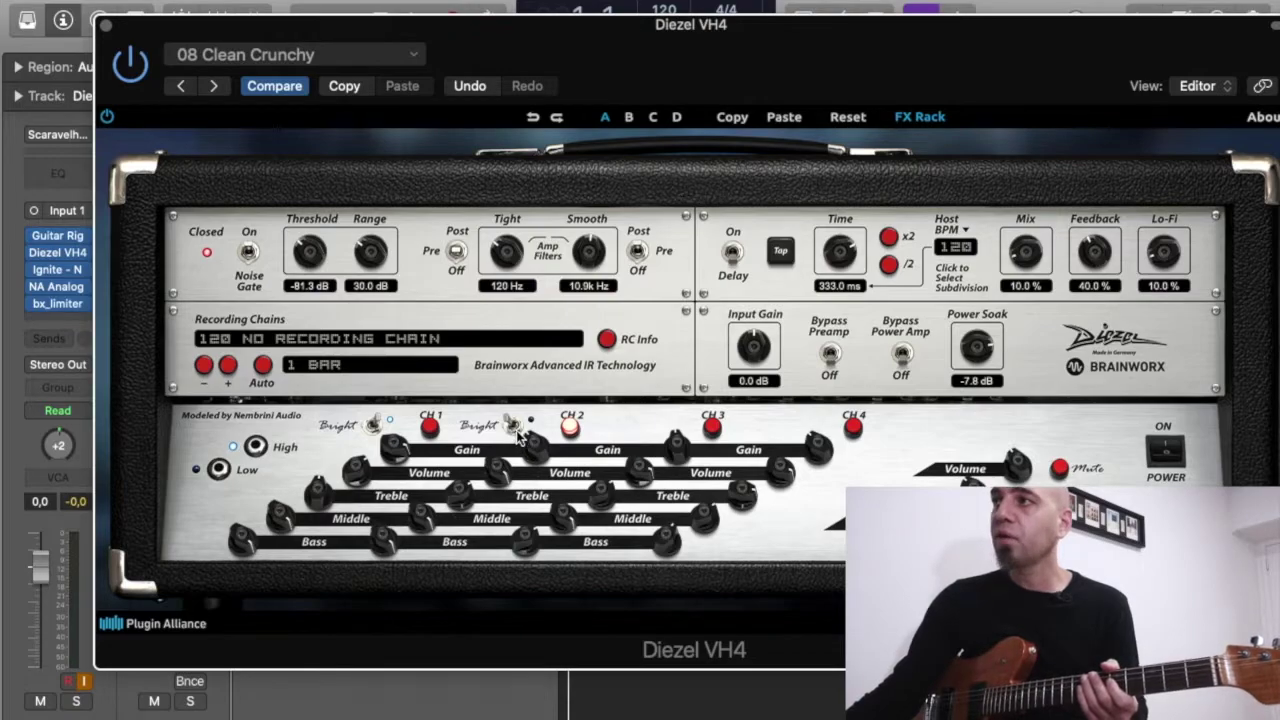
click(512, 424)
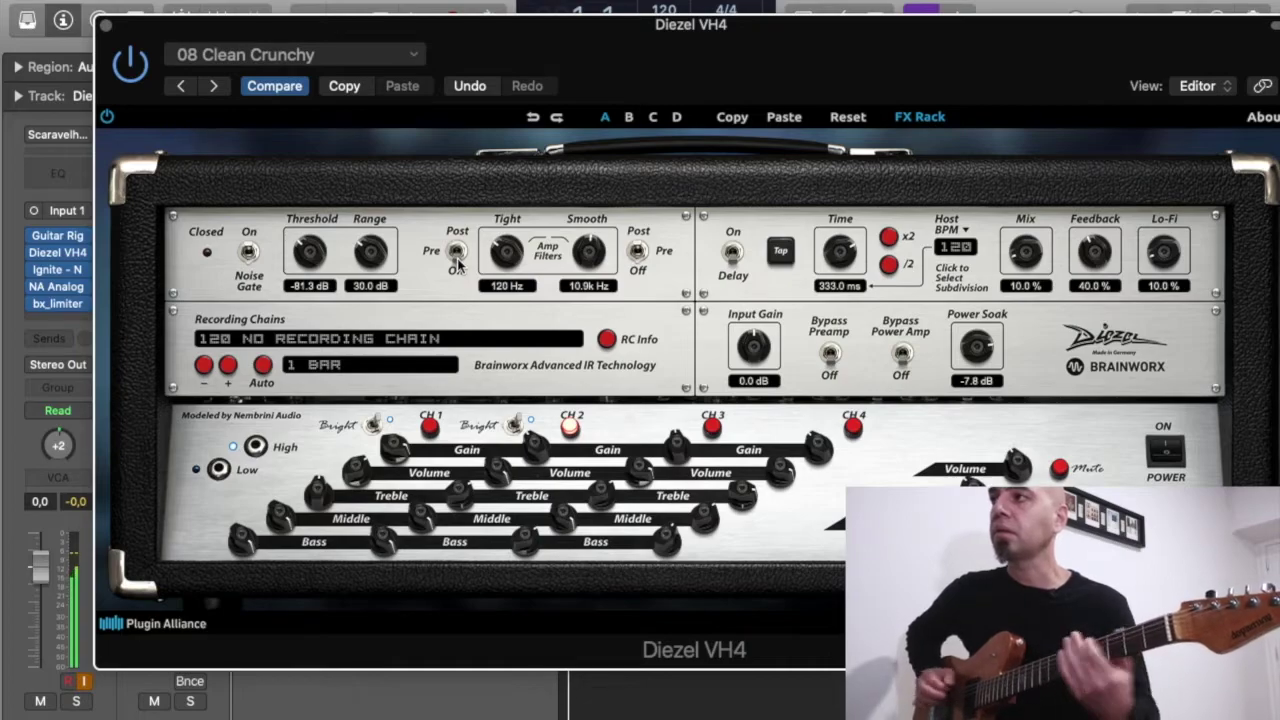
mouse_move(31, 238)
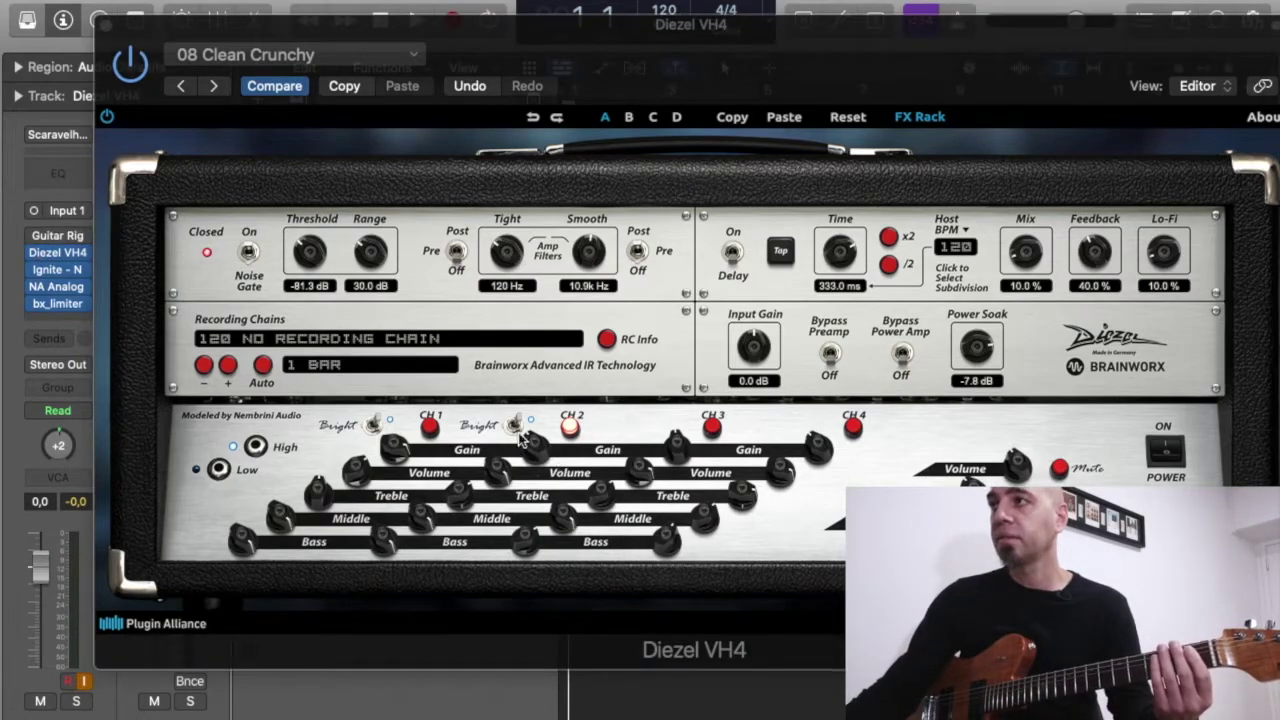
click(538, 424)
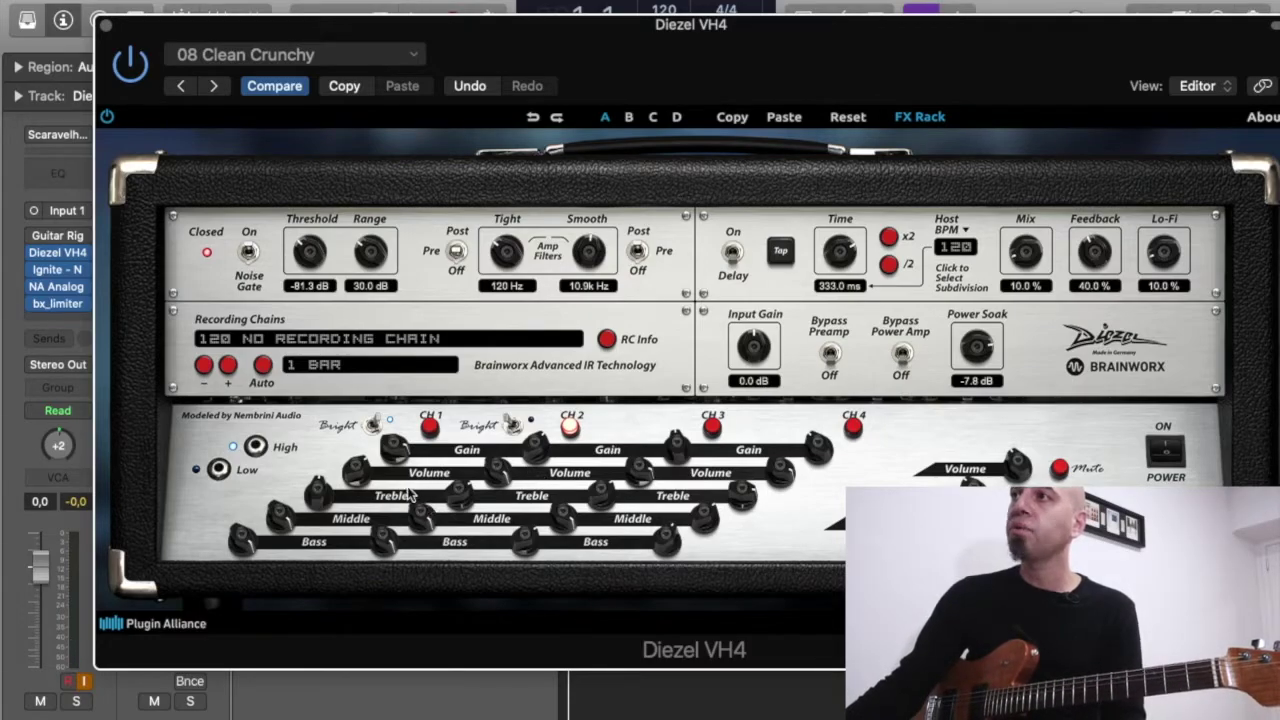
Step: Switch the amp to channel 4 and close the Guitar Rig window
mouse_move(28, 240)
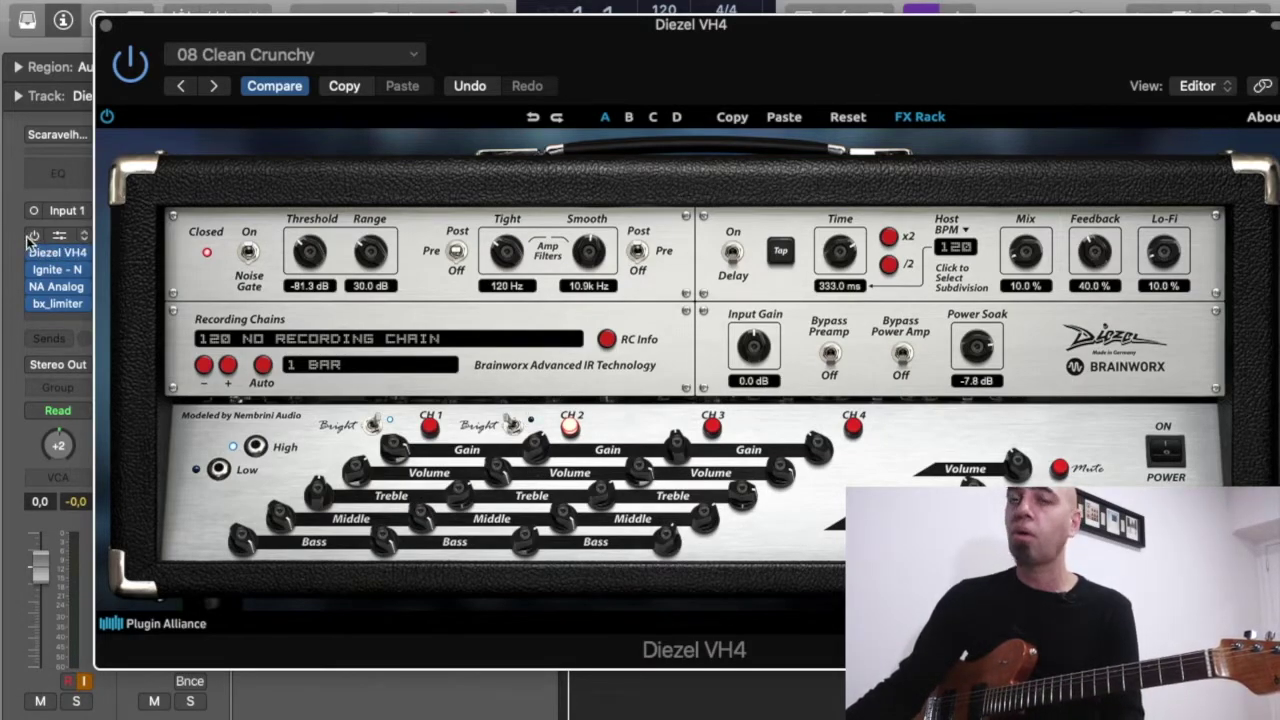
click(853, 427)
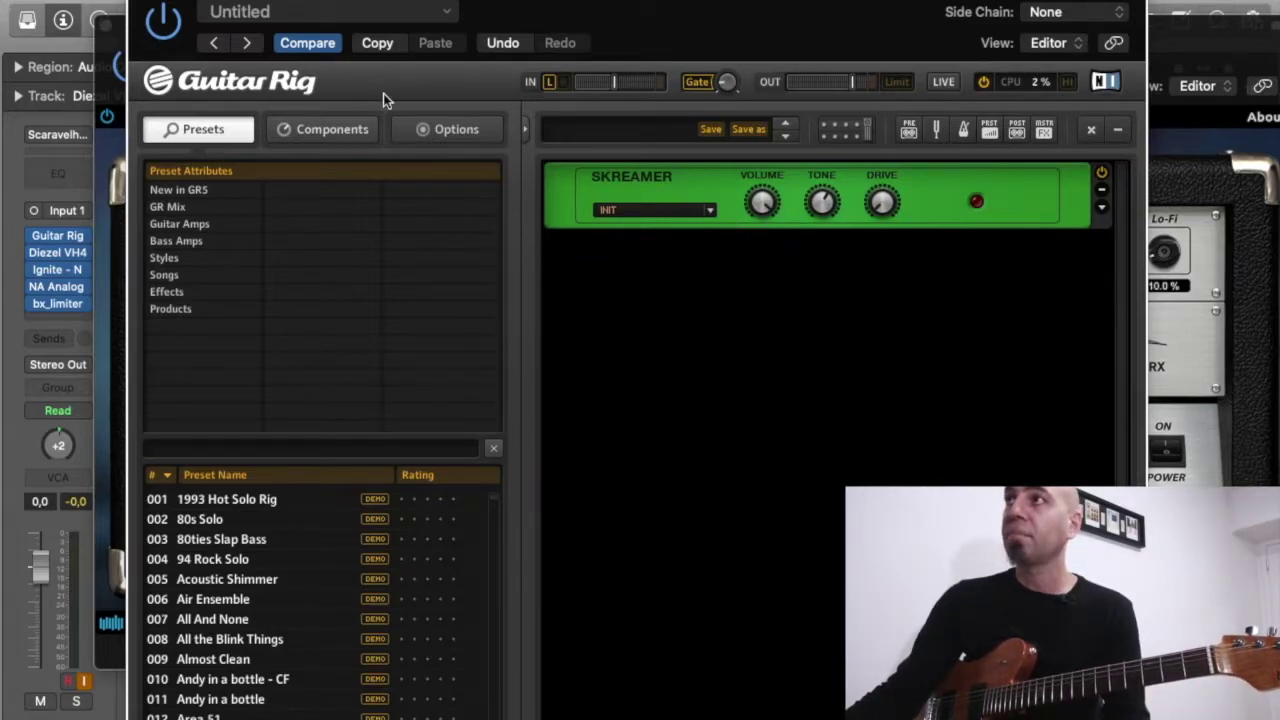
click(122, 78)
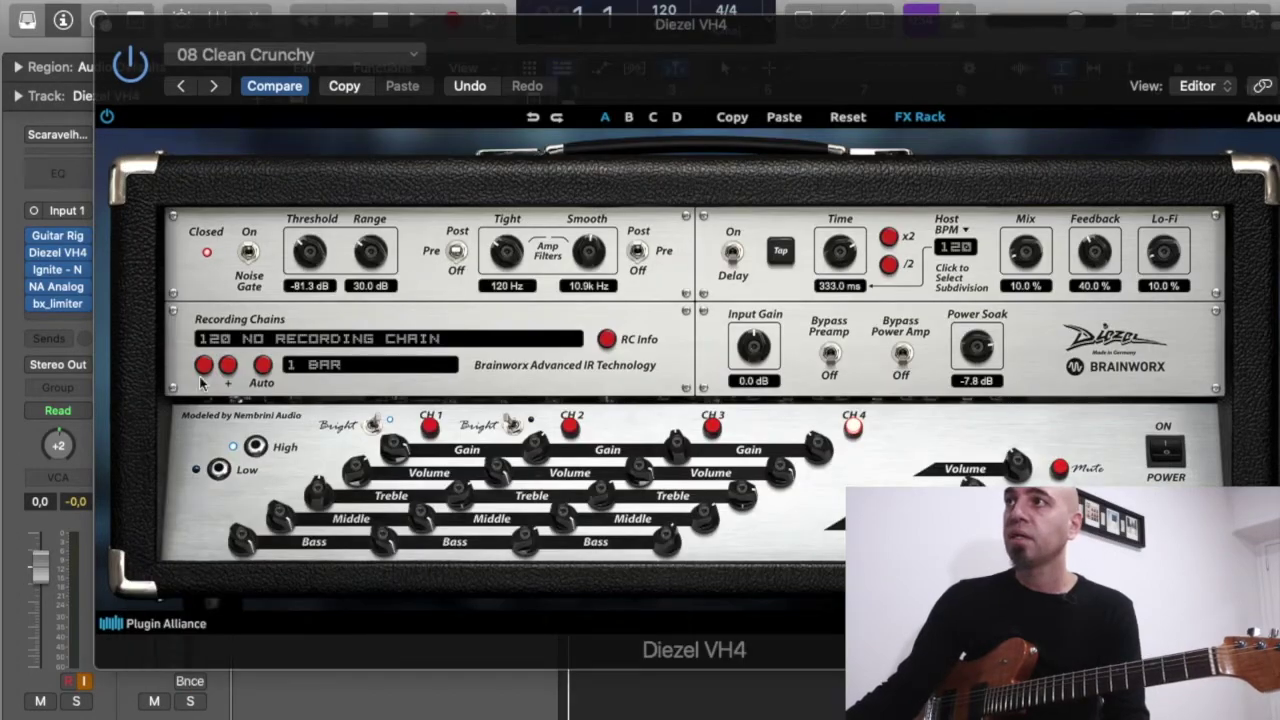
Step: Toggle the Tight amp filter switch while channel 4 is active
mouse_move(65, 288)
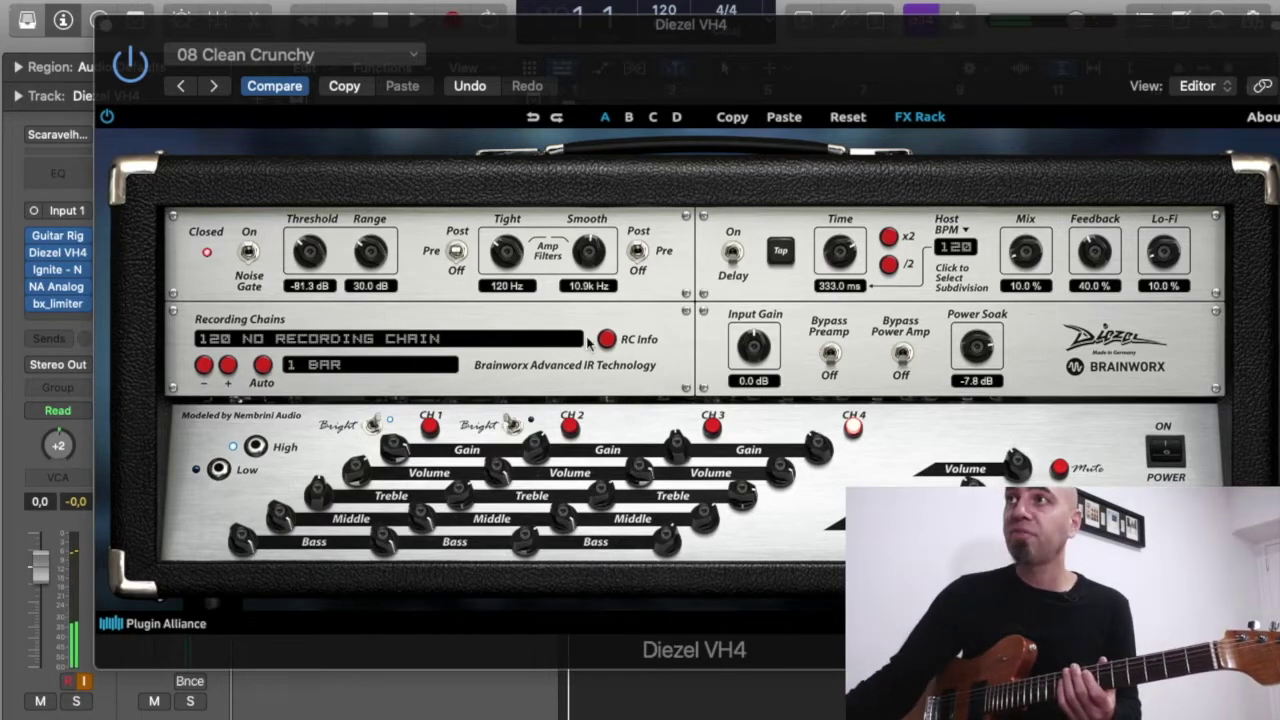
mouse_move(44, 243)
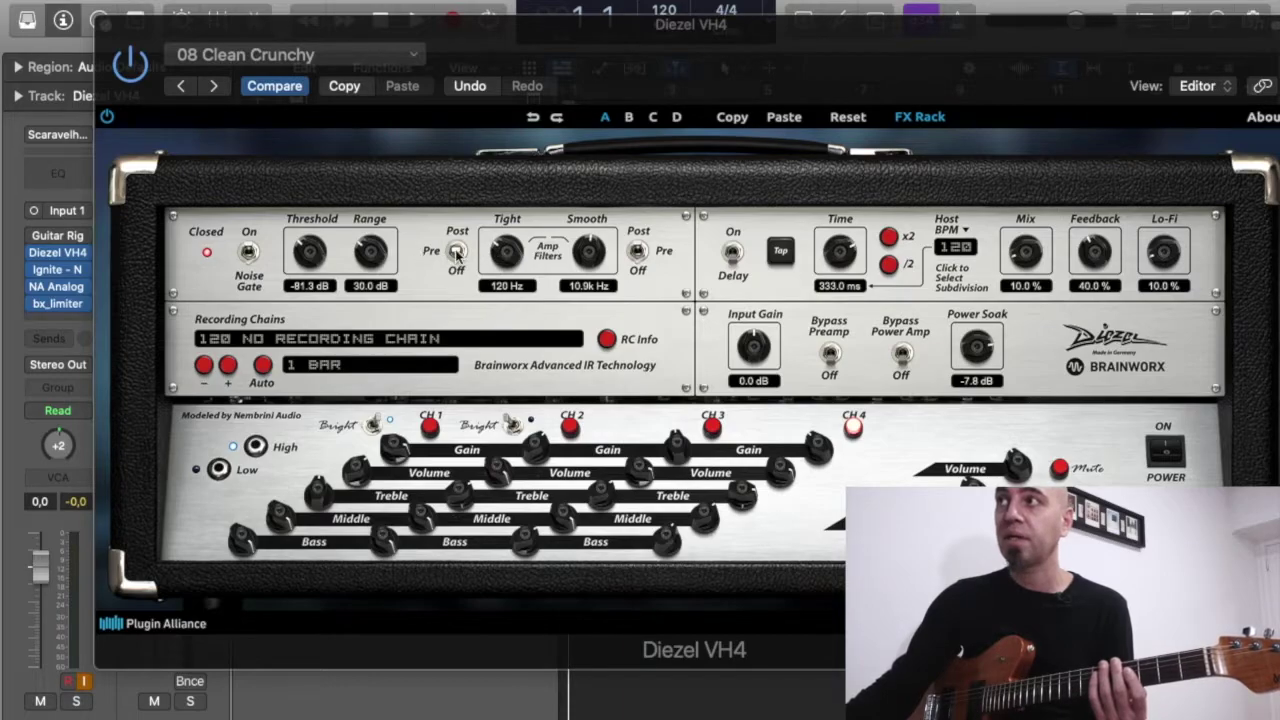
click(456, 254)
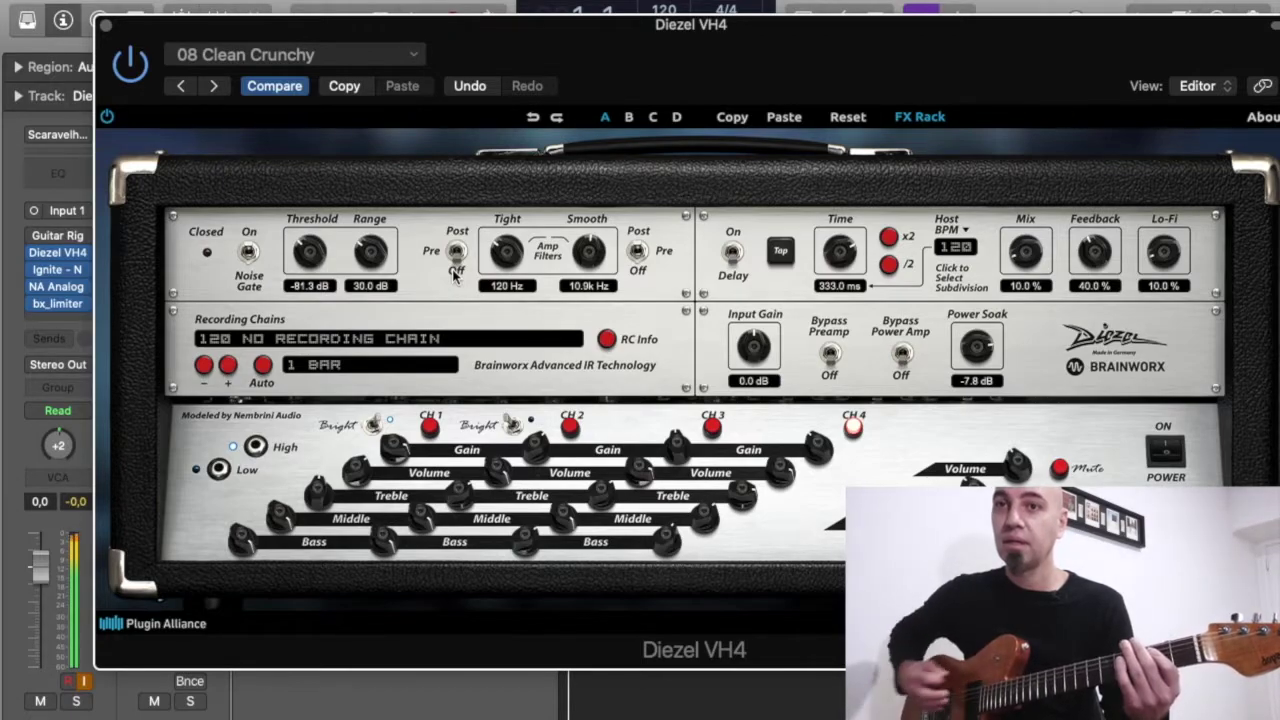
Step: Toggle the Tight amp filter switch on channel 4 and compare the sound with Guitar Rig bypassed, leaving Guitar Rig enabled
click(456, 262)
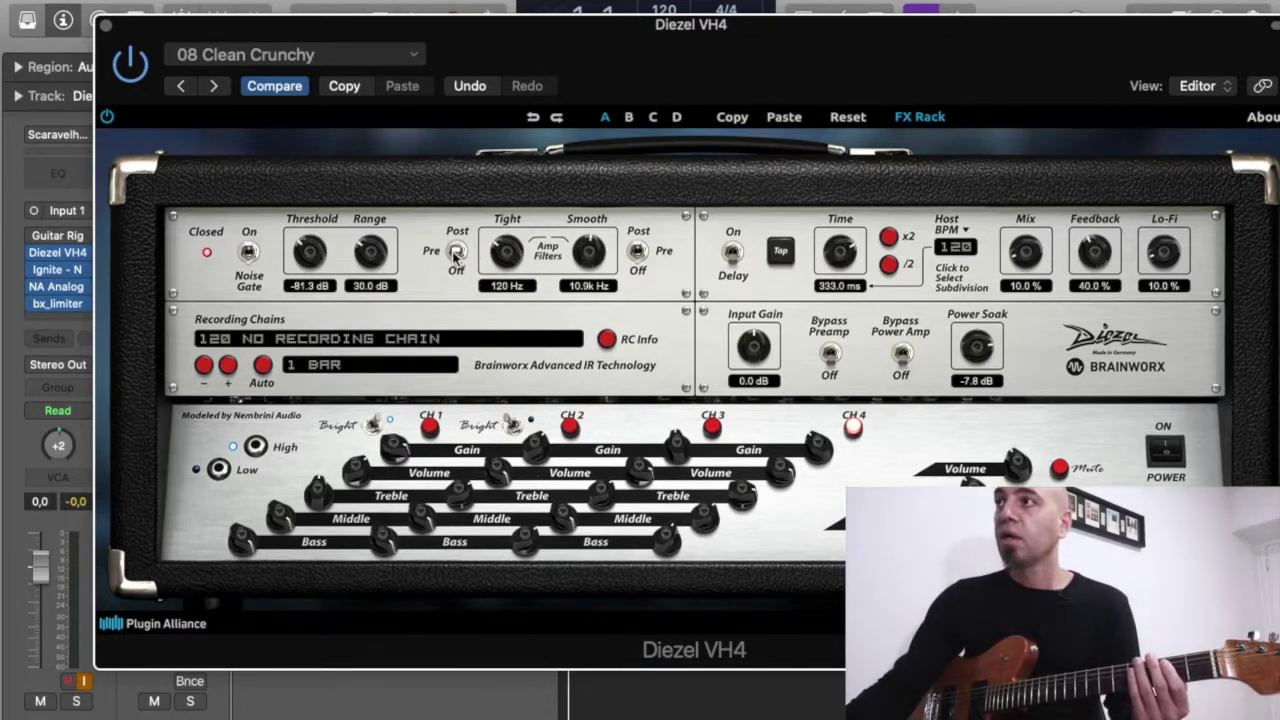
click(36, 240)
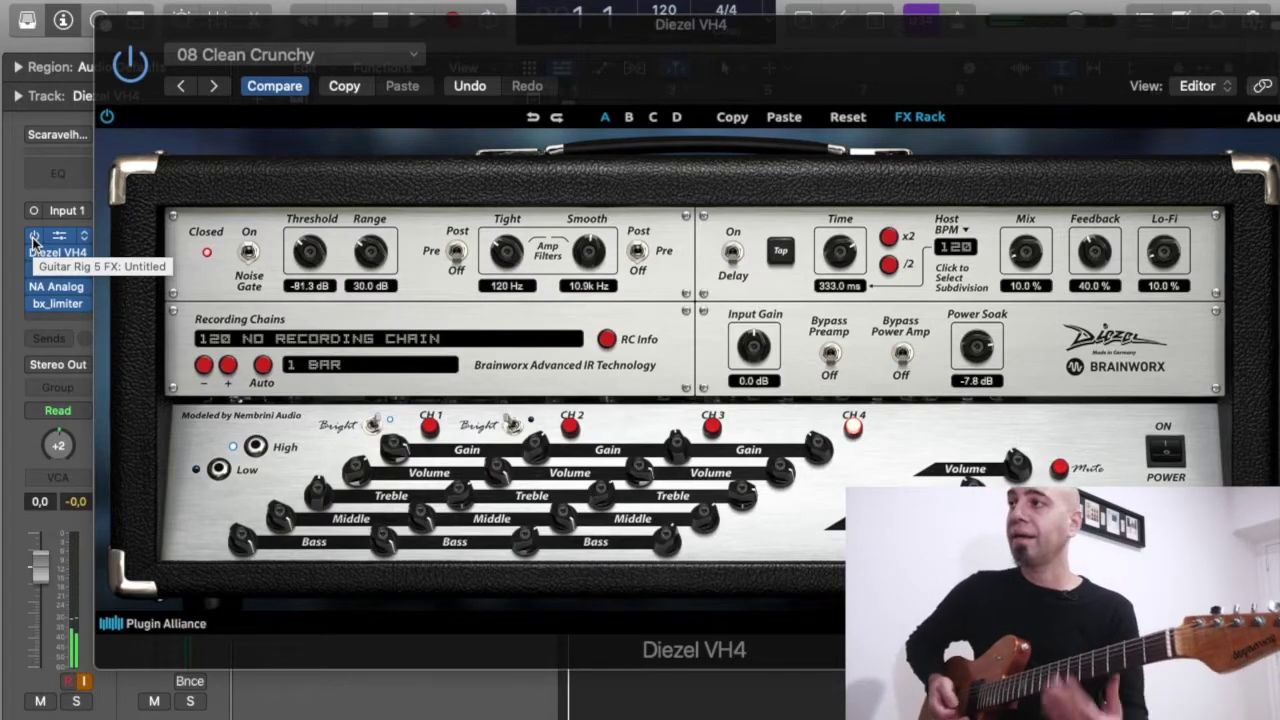
click(34, 237)
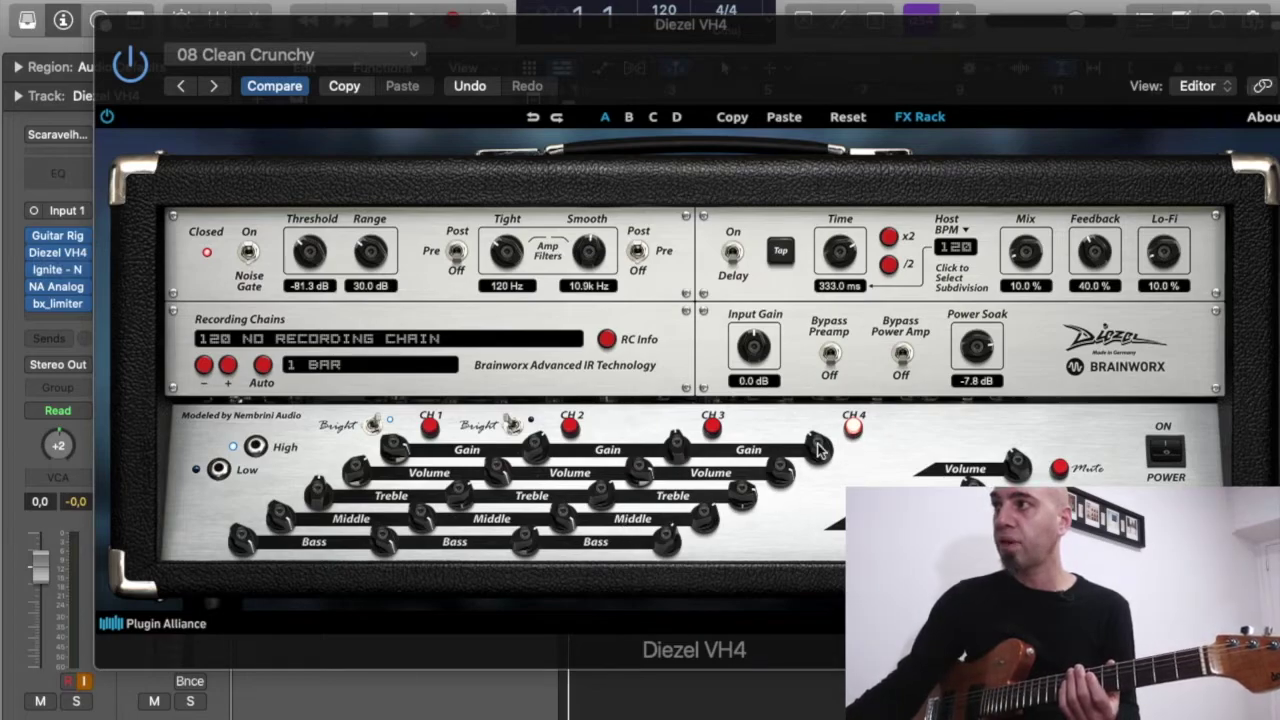
Step: Switch the amp to channel 2 and toggle the Tight amp filter switch
mouse_move(58, 242)
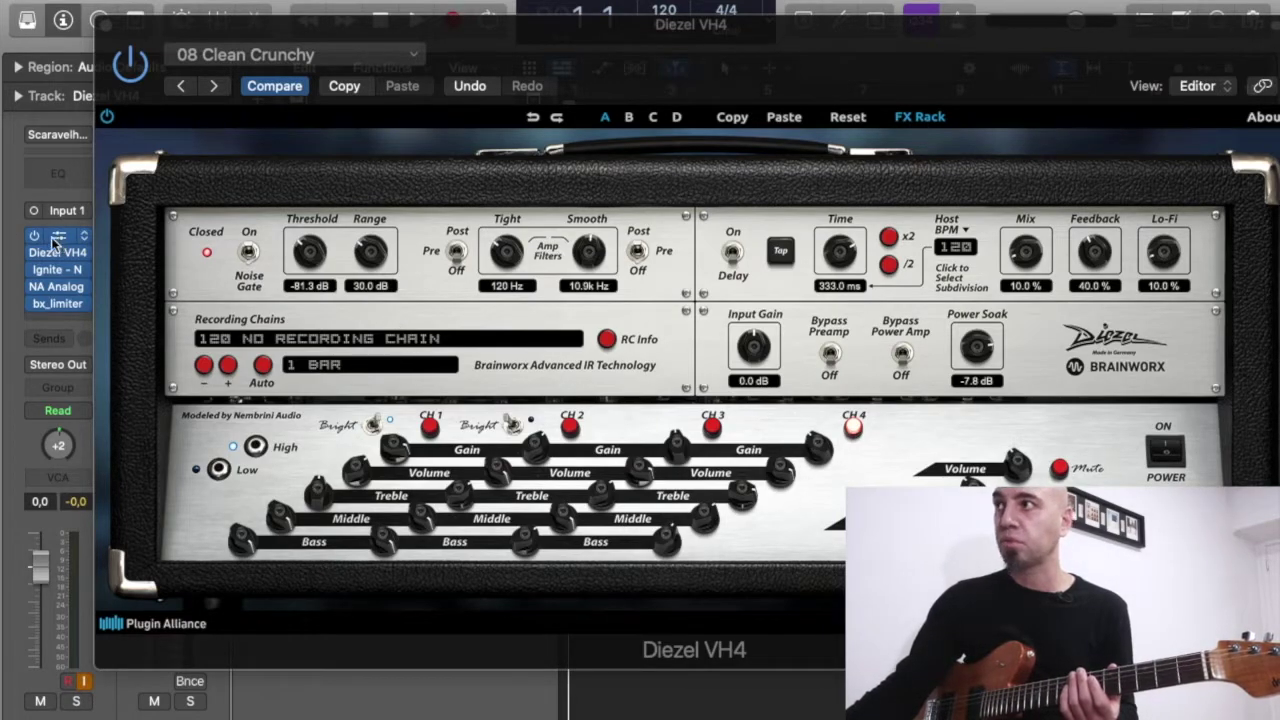
click(30, 253)
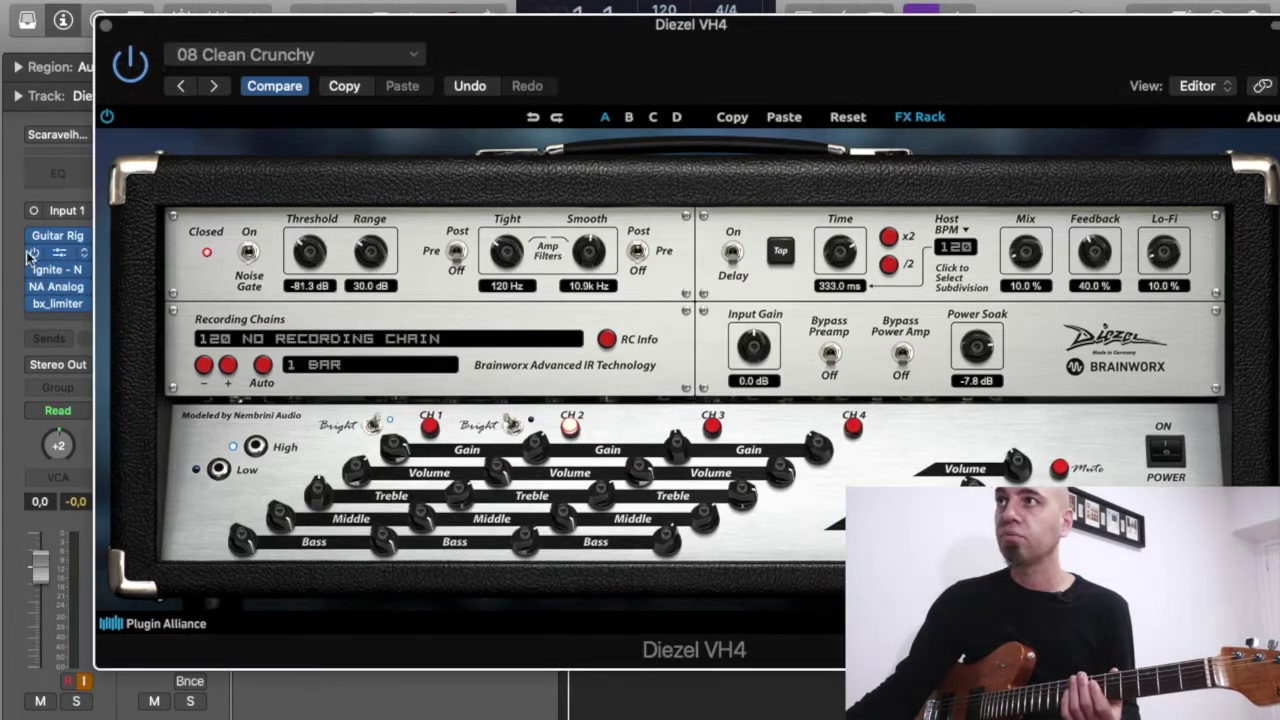
click(456, 252)
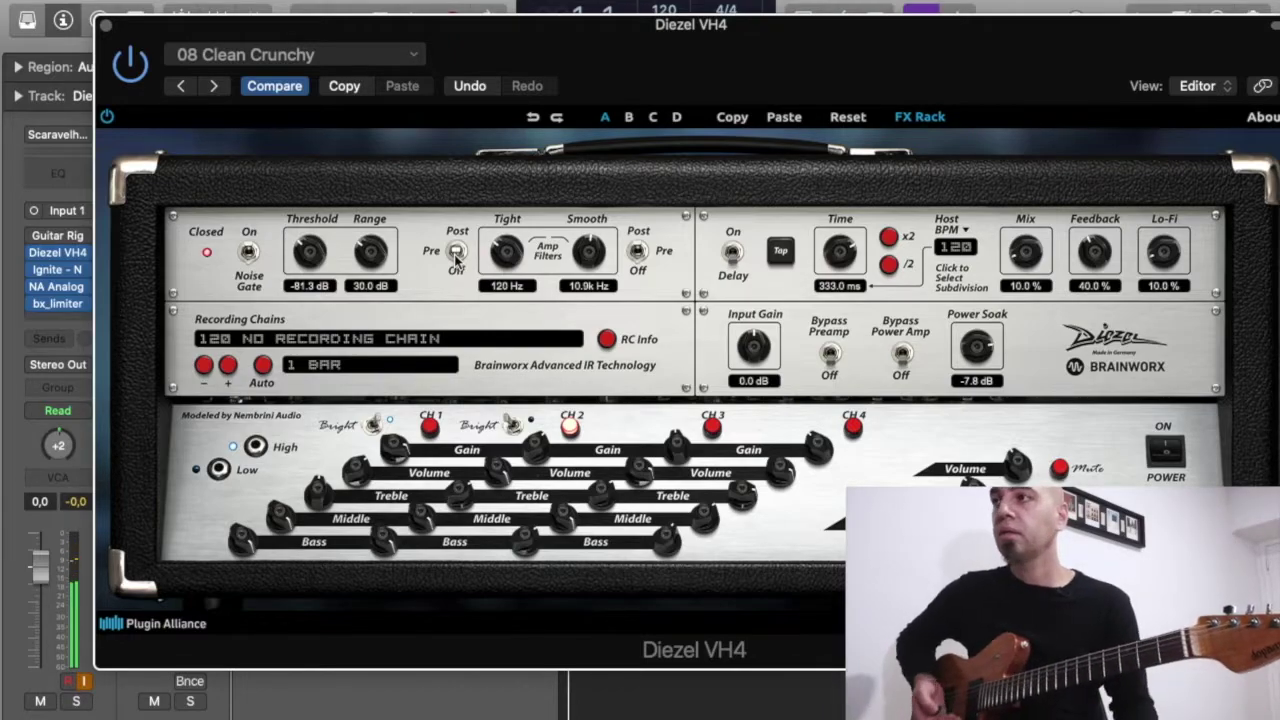
Step: Switch the amp to channel 1 and shift the Diezel VH4 window slightly
click(432, 427)
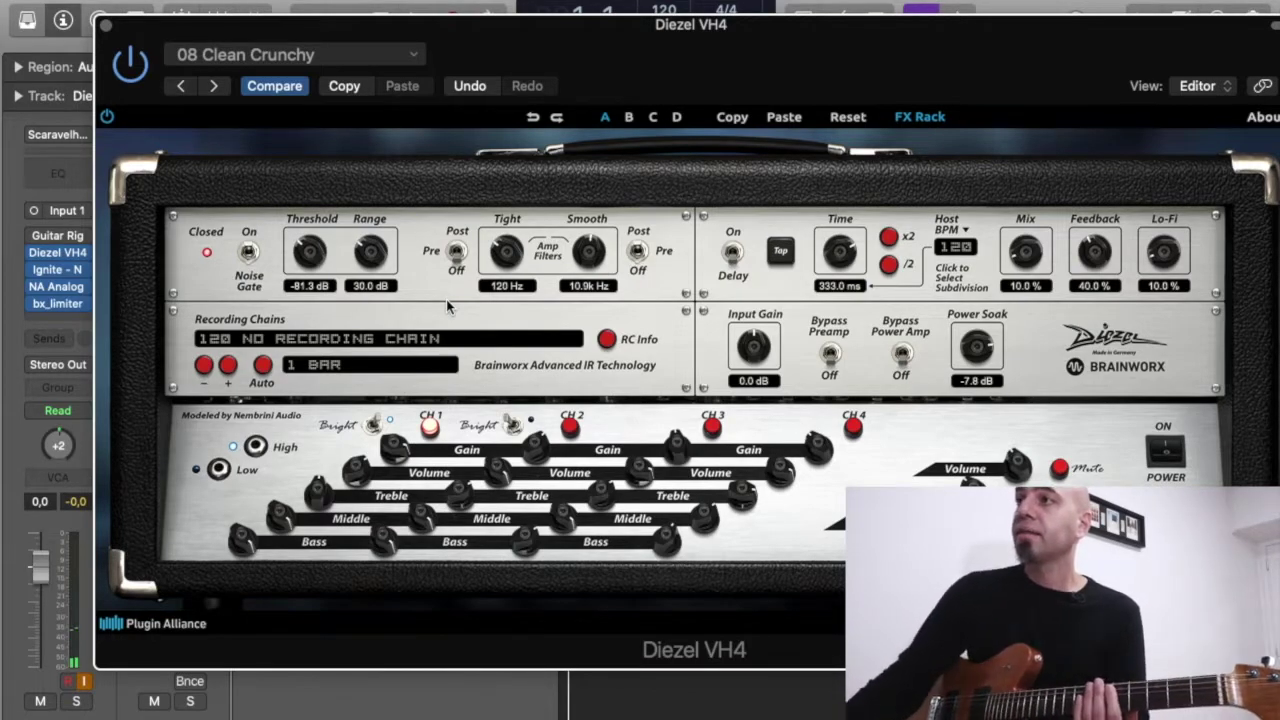
drag(147, 25, 154, 30)
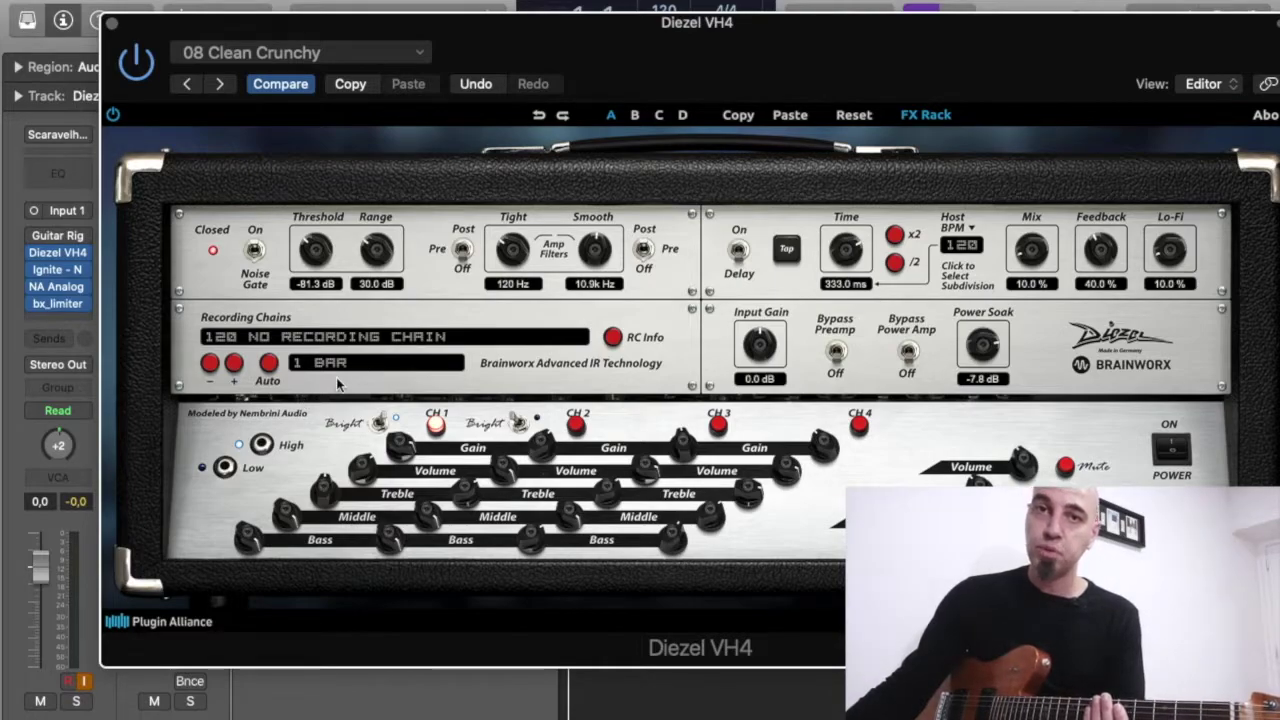
Step: Open the Ignite NadIR cab plugin to examine its loaded impulse responses and settings, and close its window
click(58, 272)
drag(591, 234, 388, 95)
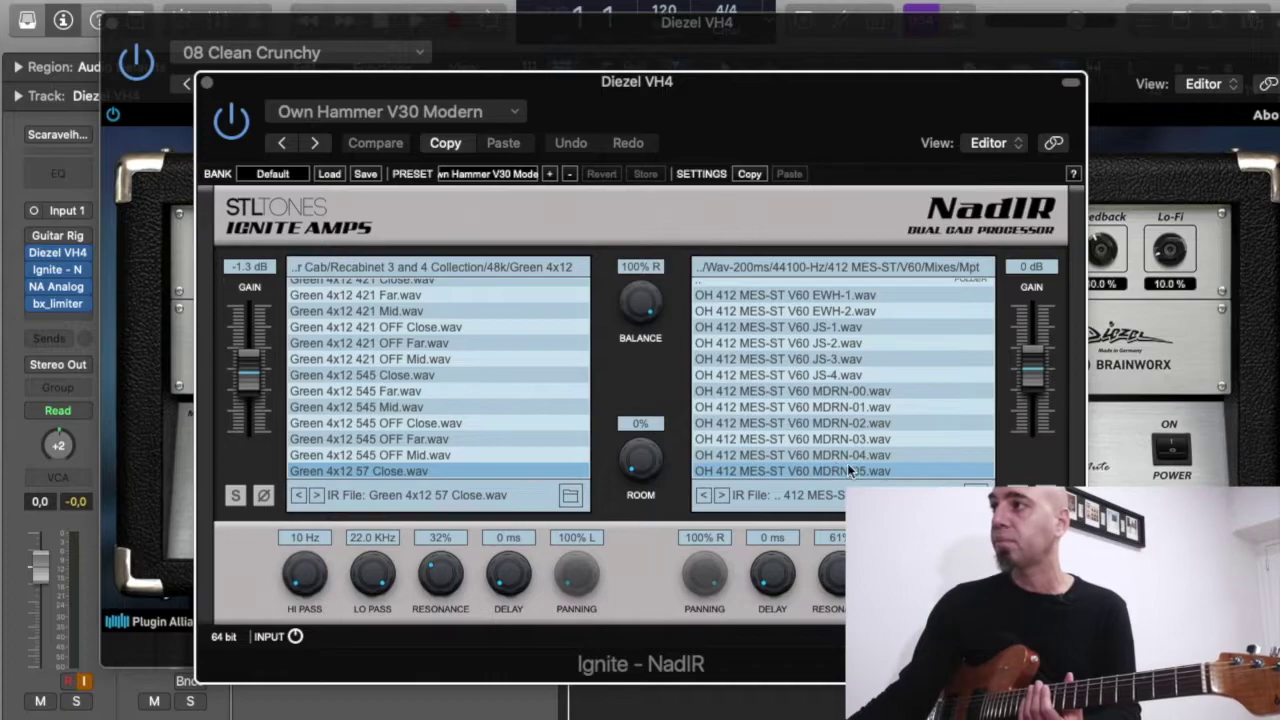
click(205, 84)
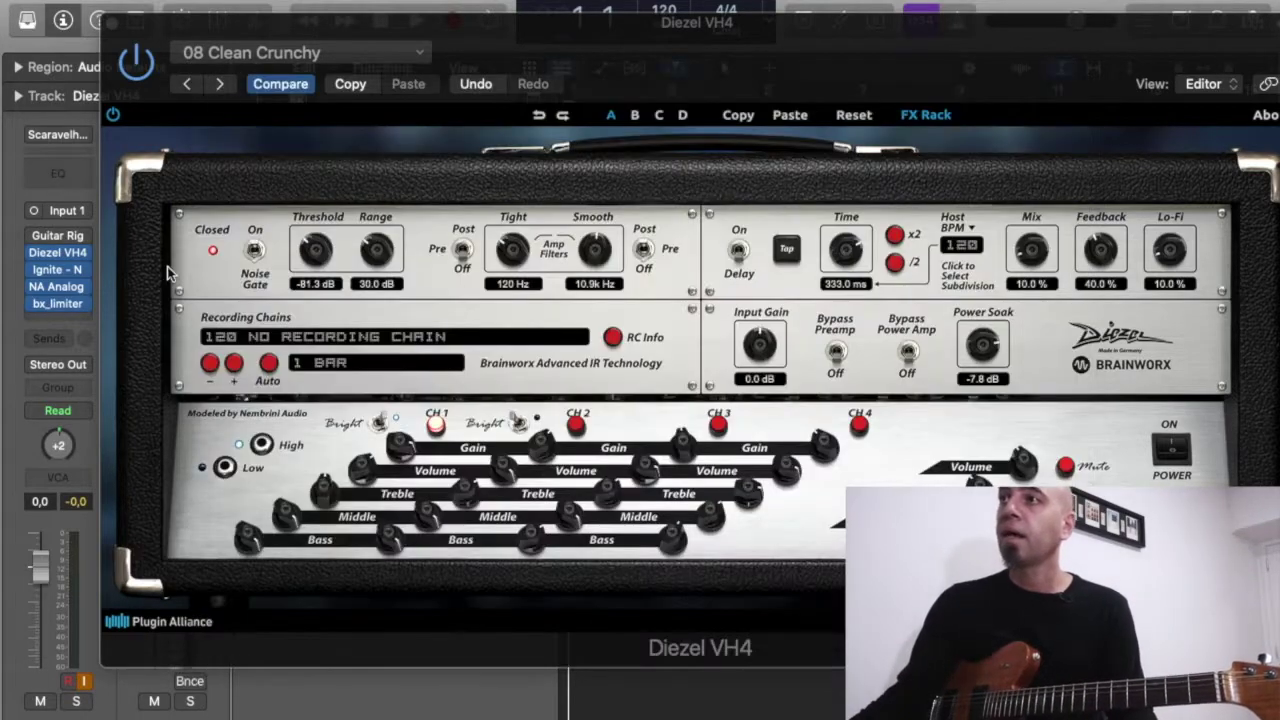
Step: Open the NA Analog Rack Delay to examine its time, offset, feedback and mix settings, and close its window
click(49, 288)
drag(685, 244, 574, 208)
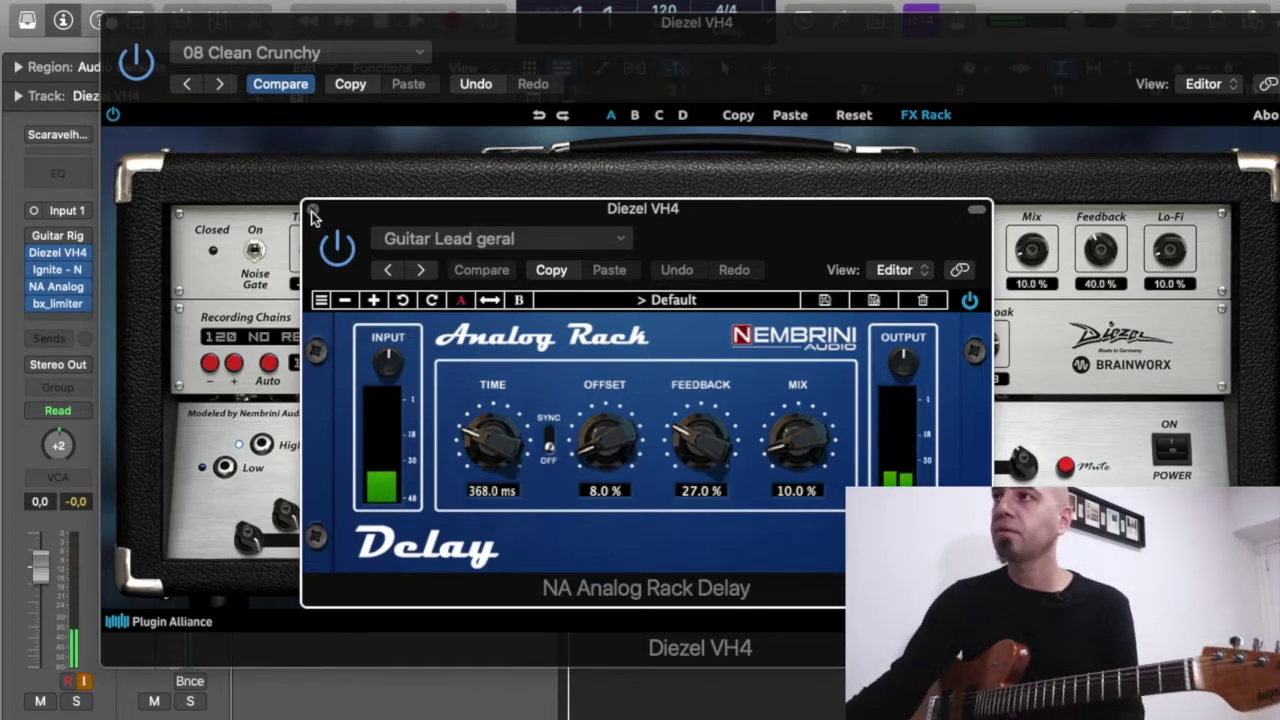
click(312, 211)
Step: Open the bx_limiter at the end of the effects chain to examine its settings, and close its window
click(71, 306)
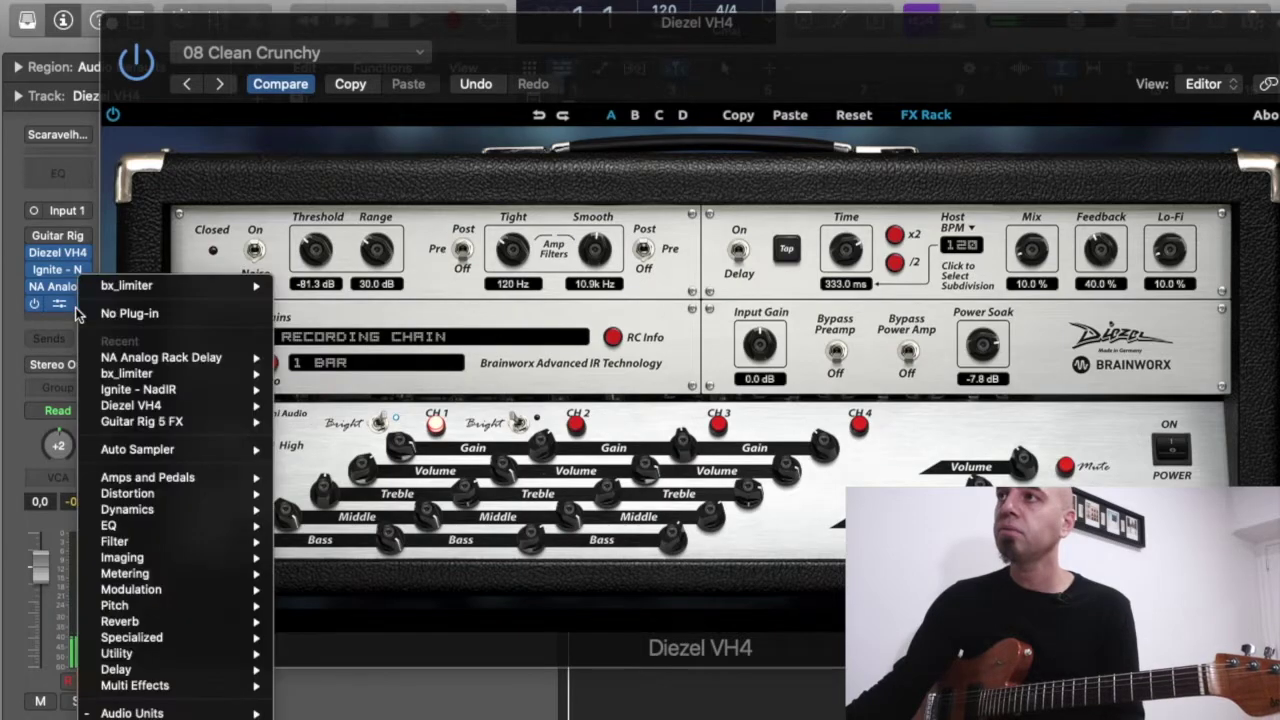
click(120, 289)
drag(705, 226, 650, 185)
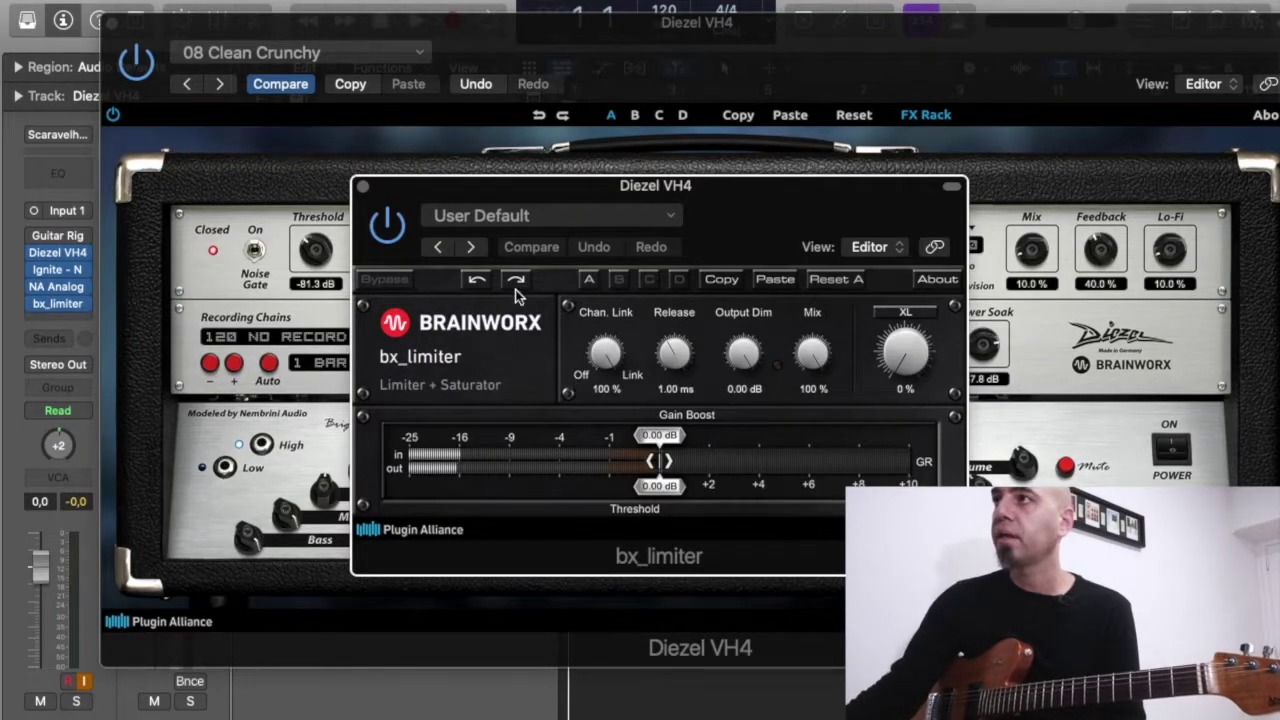
click(364, 188)
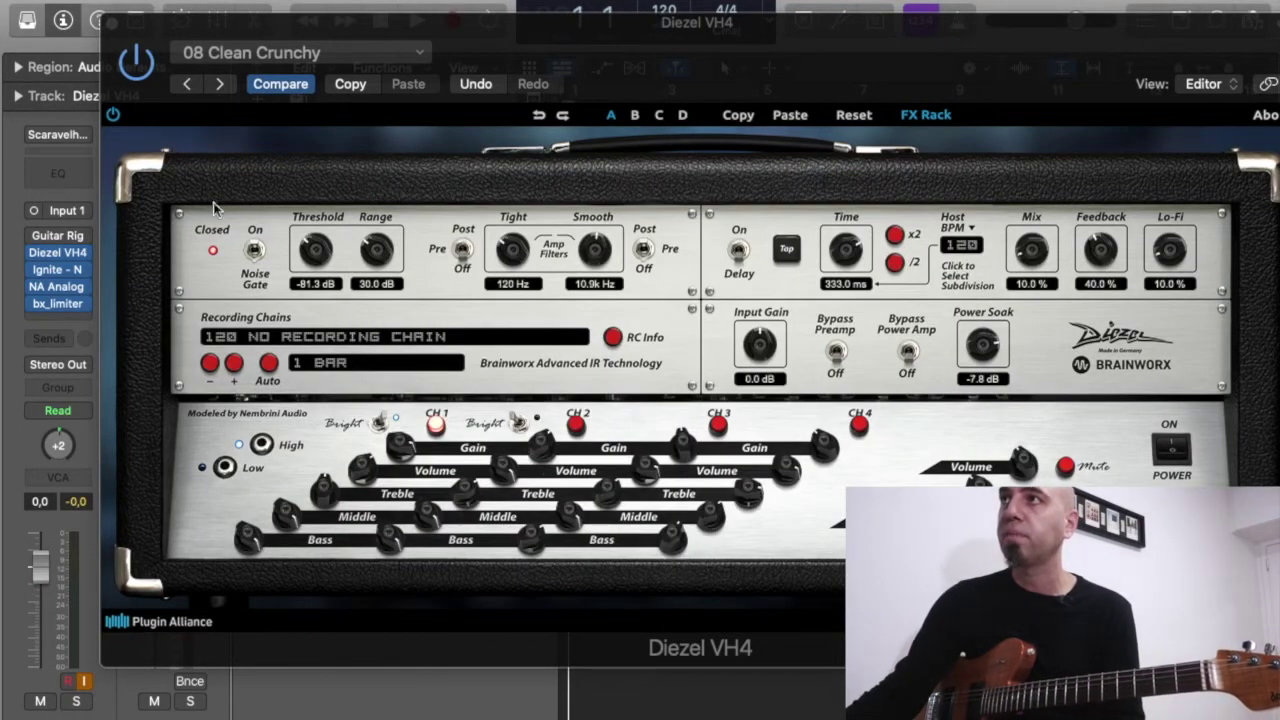